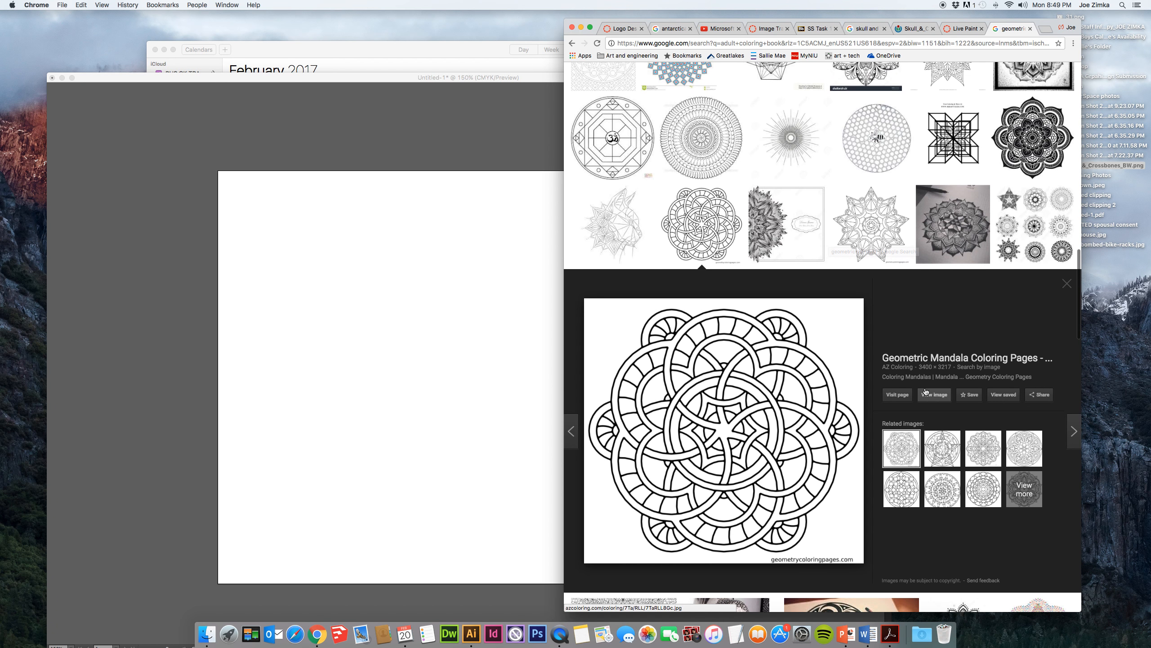
# - Place the geometric mandala image from the browser results into the blank Illustrator document and move it over the artboard
pyautogui.scroll(-5, 871, 285)
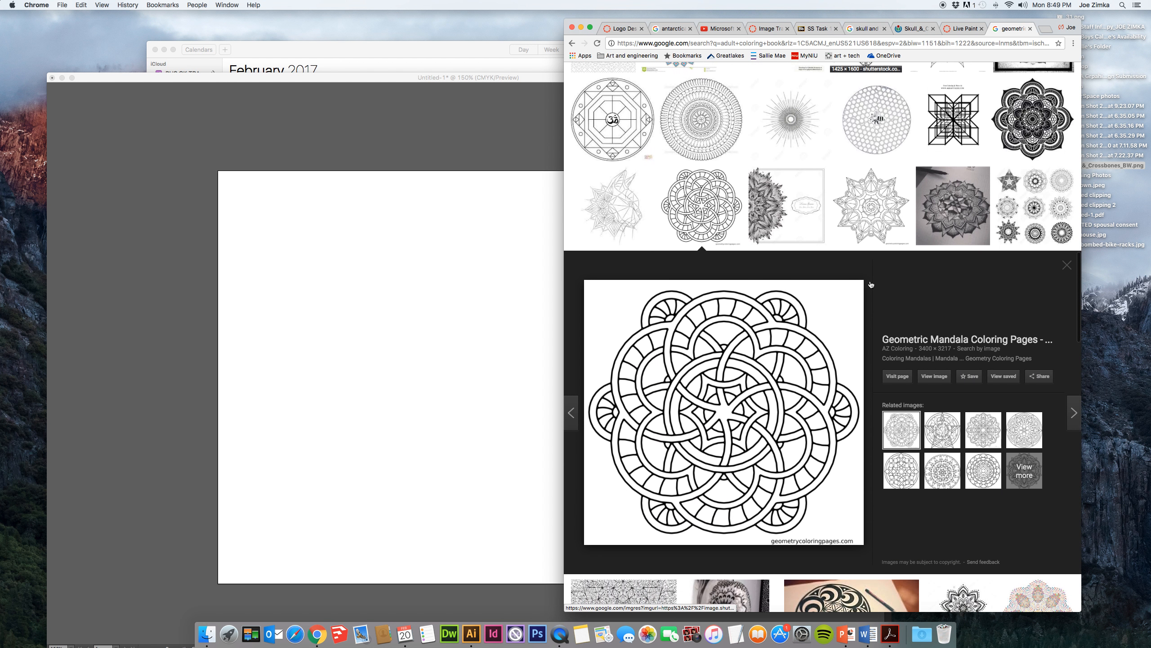
pyautogui.moveTo(735, 380); pyautogui.dragTo(398, 343)
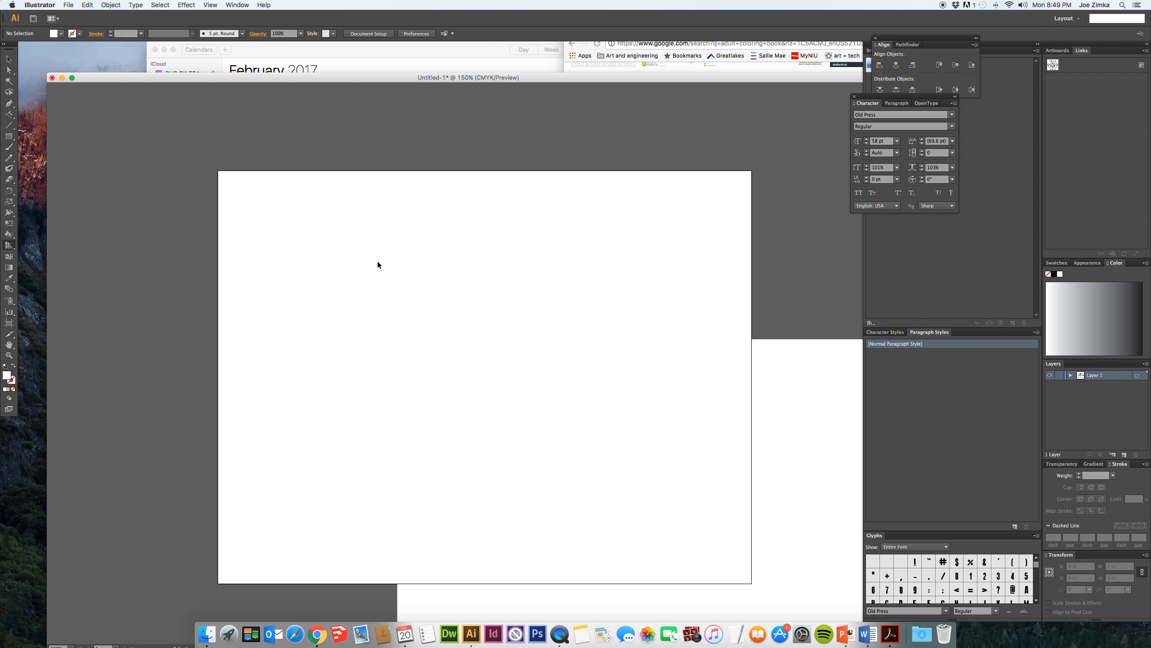
pyautogui.press('super+minus')
pyautogui.press('super+minus')
pyautogui.press('super+minus')
pyautogui.press('super+minus')
pyautogui.press('super+minus')
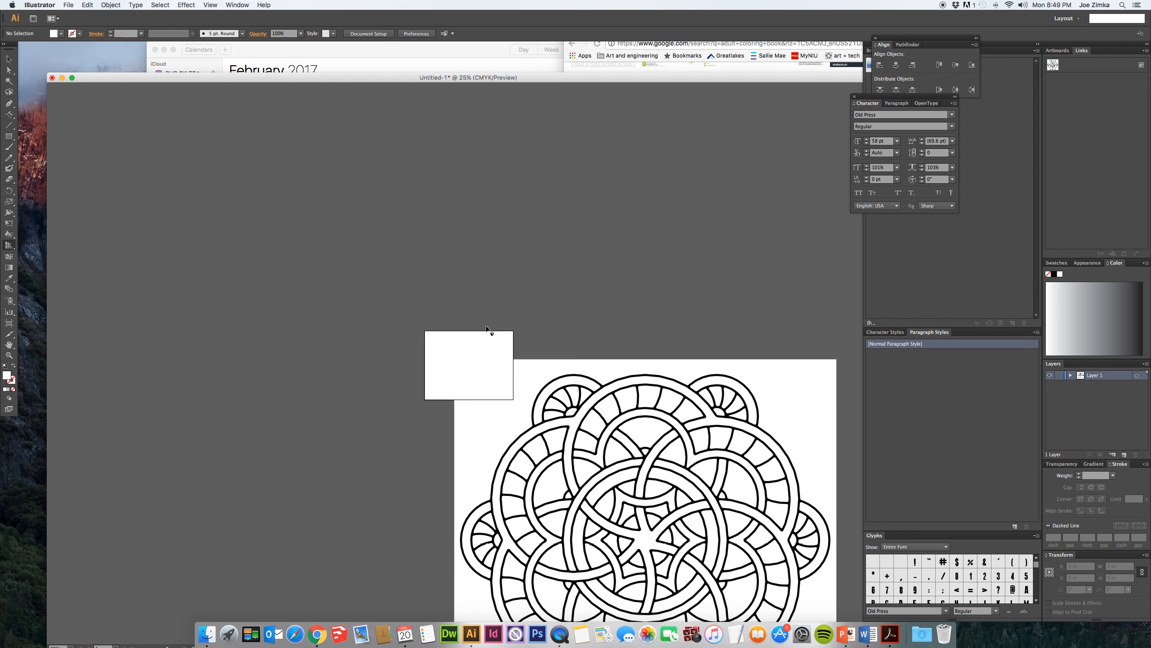
pyautogui.click(7, 61)
pyautogui.moveTo(550, 443); pyautogui.dragTo(483, 308)
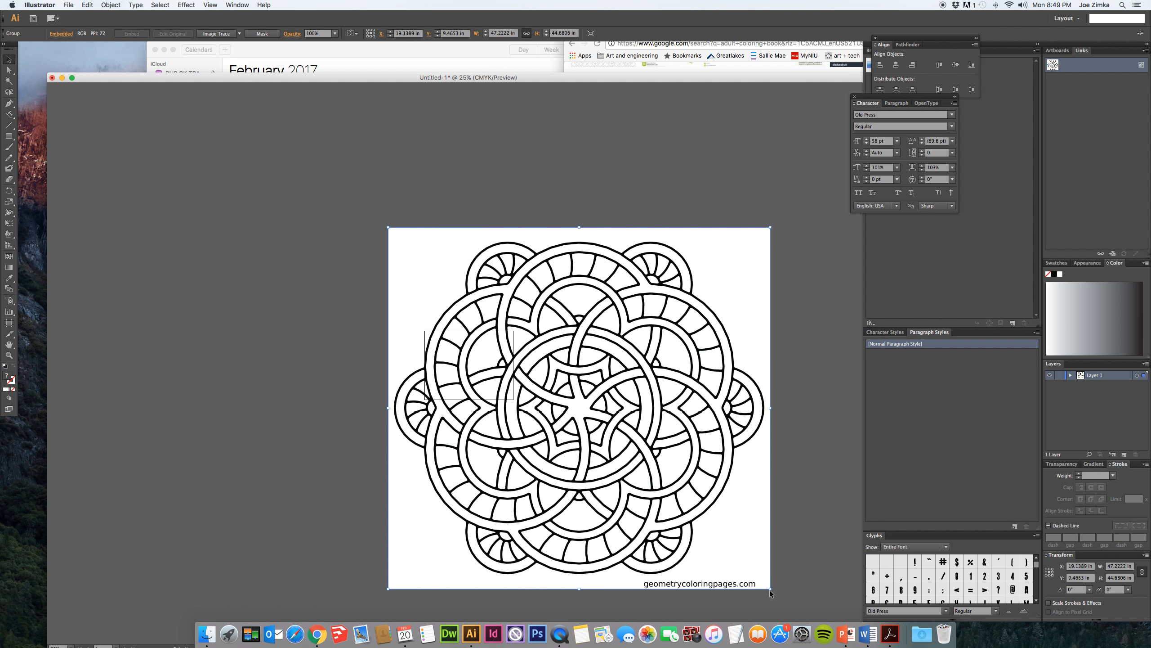
# - Scale the mandala image down to about 8.4 by 8 inches so it fits inside the artboard, and deselect it
pyautogui.moveTo(770, 588); pyautogui.dragTo(466, 367)
pyautogui.press('super+equal')
pyautogui.press('super+equal')
pyautogui.press('super+equal')
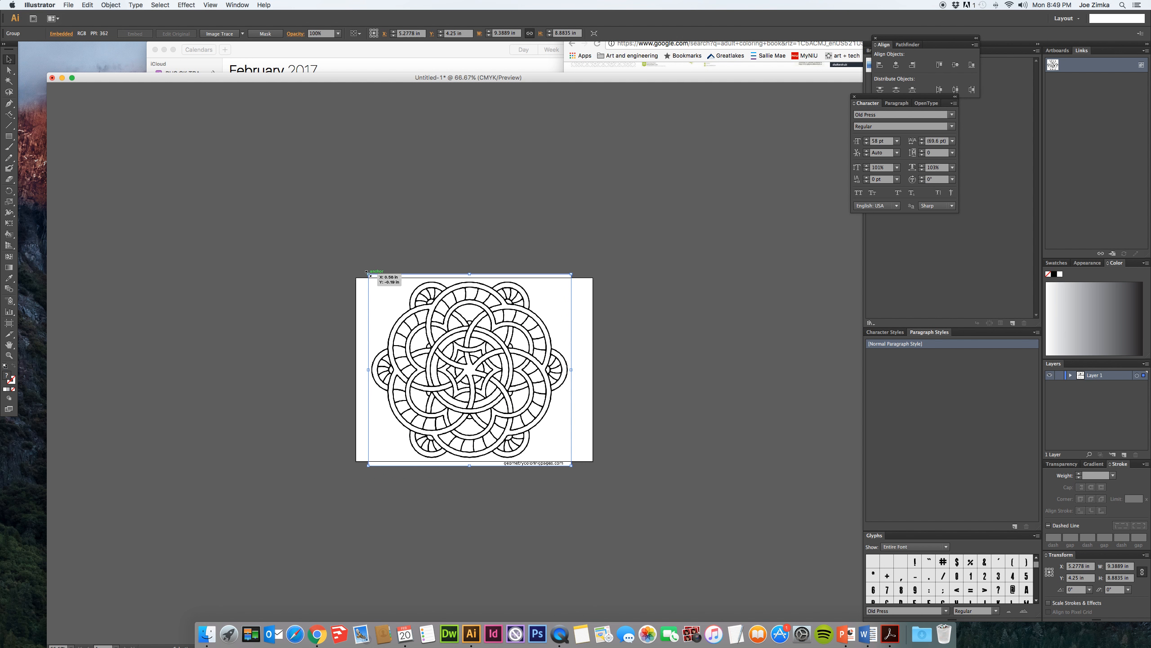
pyautogui.moveTo(368, 273); pyautogui.dragTo(373, 284)
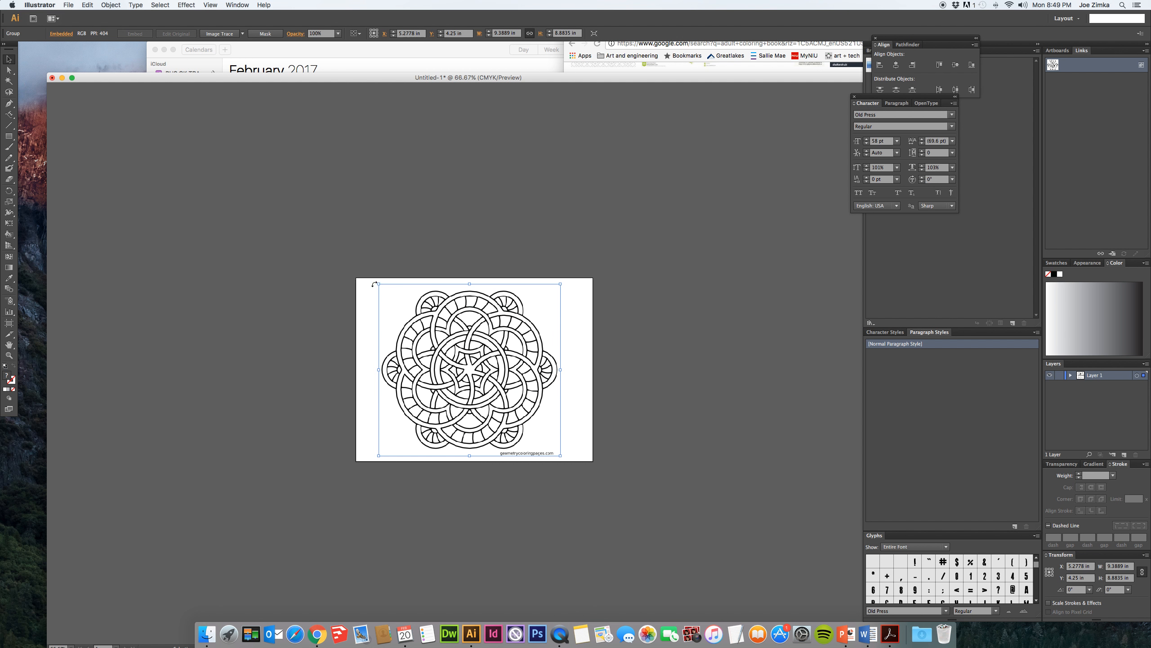
pyautogui.click(397, 236)
# - Trace the mandala image with Image Trace using the Default preset in Black and White mode, accepting the large-image tracing
pyautogui.click(484, 413)
pyautogui.press('super+equal')
pyautogui.press('super+equal')
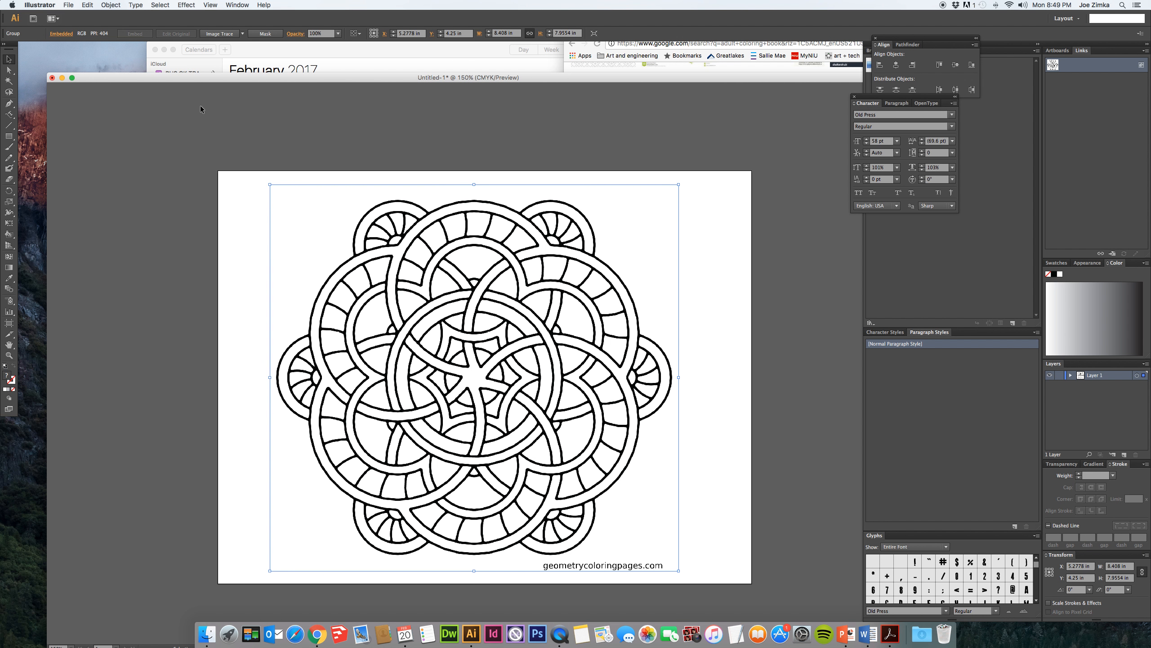
pyautogui.click(263, 3)
pyautogui.moveTo(237, 5)
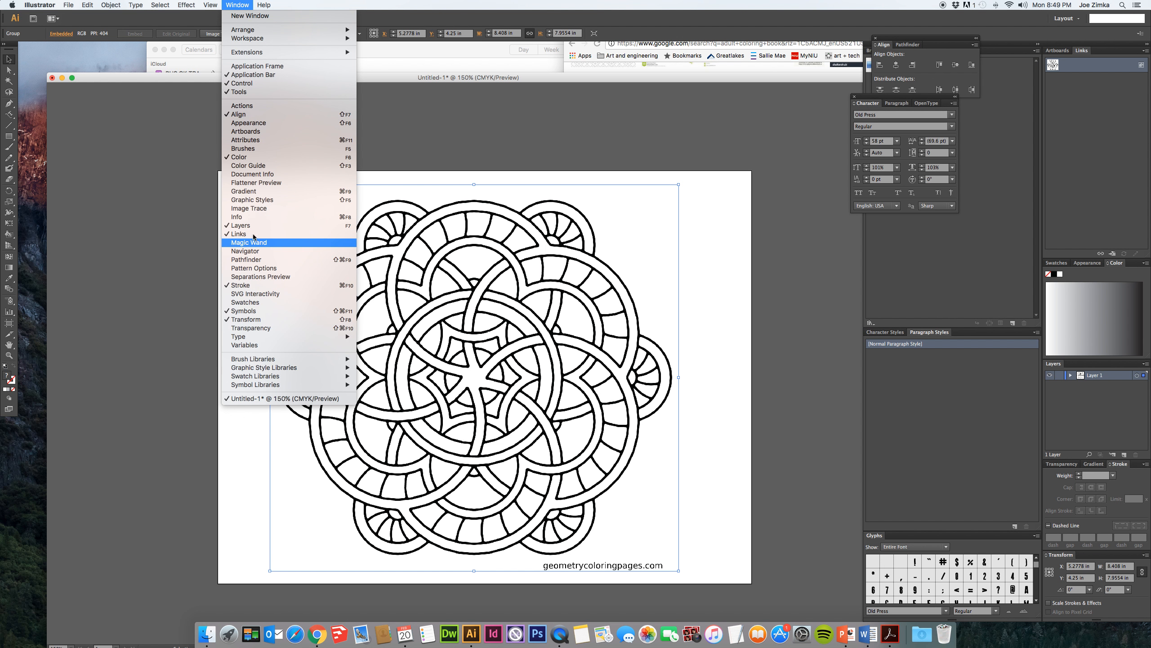
pyautogui.click(249, 208)
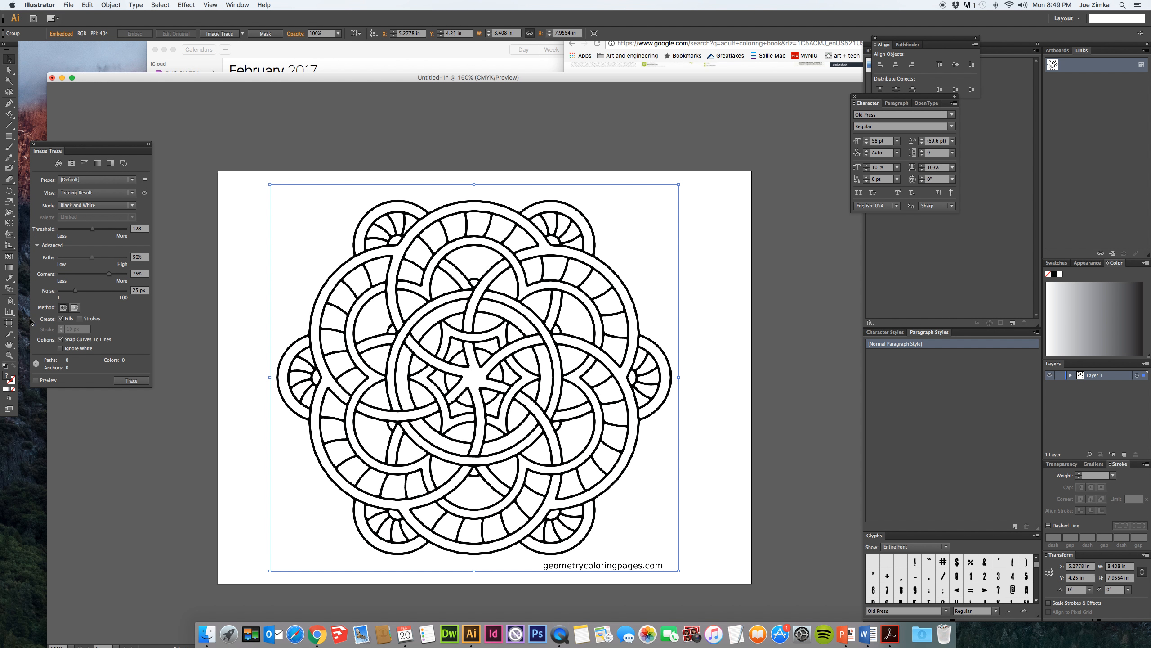
pyautogui.click(36, 380)
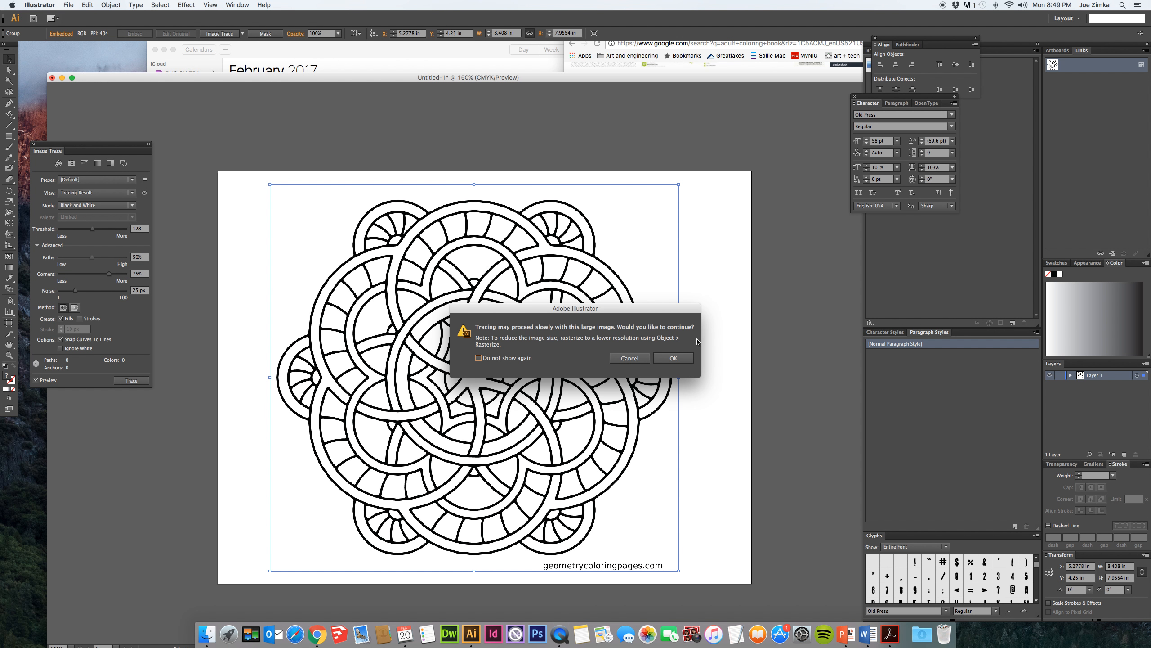
pyautogui.click(673, 358)
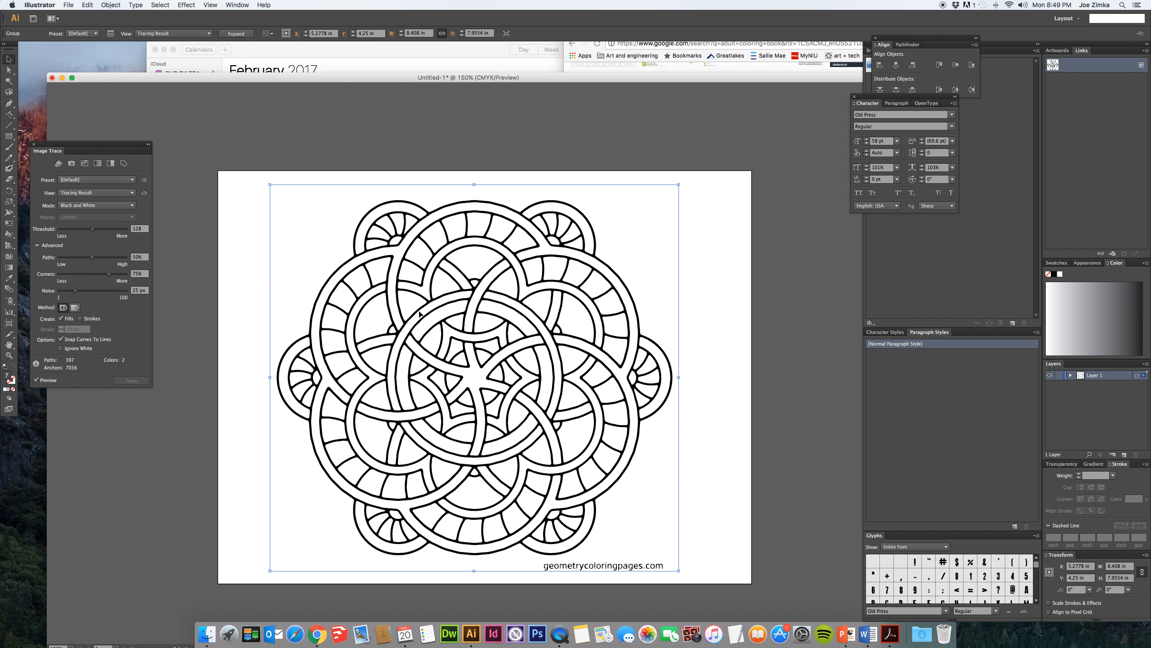
pyautogui.click(36, 382)
pyautogui.click(126, 382)
# - Close the Image Trace settings, expand the traced mandala into paths and deselect it
pyautogui.click(34, 145)
pyautogui.click(246, 35)
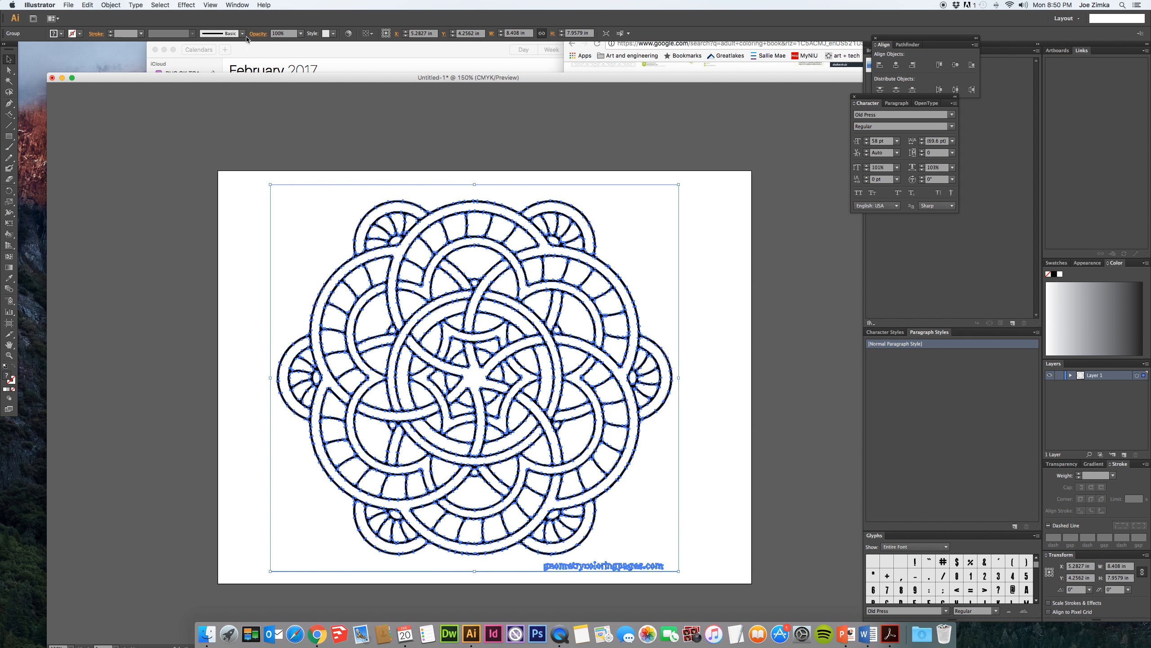
pyautogui.click(266, 150)
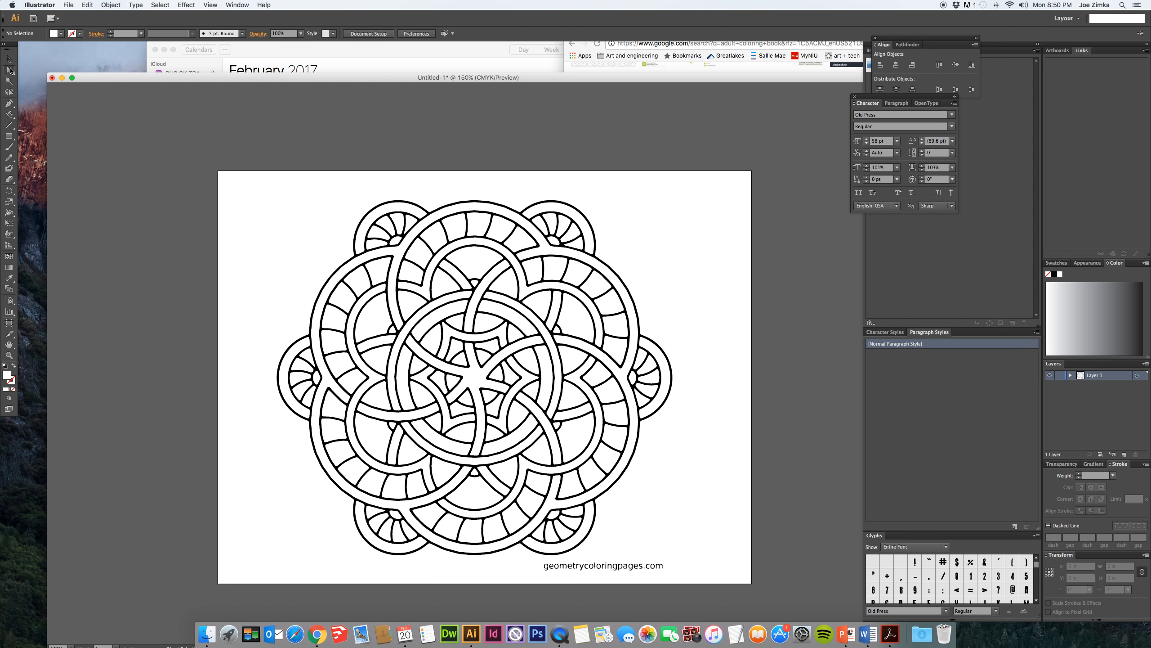
# - Delete the geometrycoloringpages.com text paths below the mandala
pyautogui.click(11, 70)
pyautogui.moveTo(664, 576); pyautogui.dragTo(537, 562)
pyautogui.press('Delete')
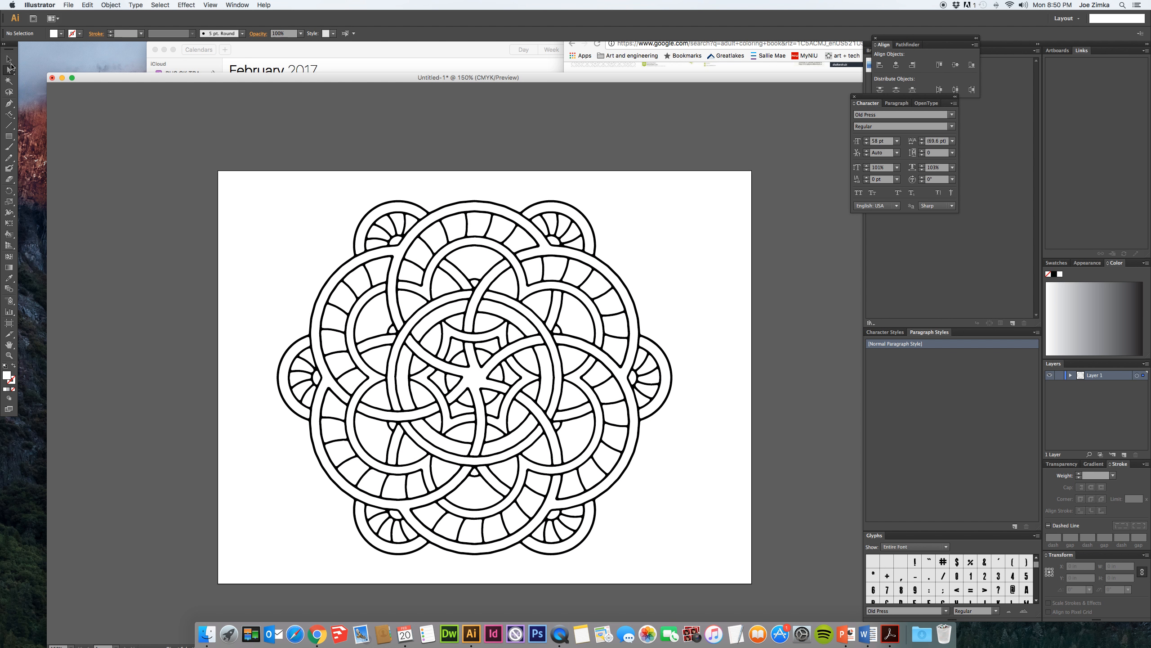
# - Try selecting all white areas with the Magic Wand and moving them off the artboard, and undo the move
pyautogui.click(7, 82)
pyautogui.click(410, 277)
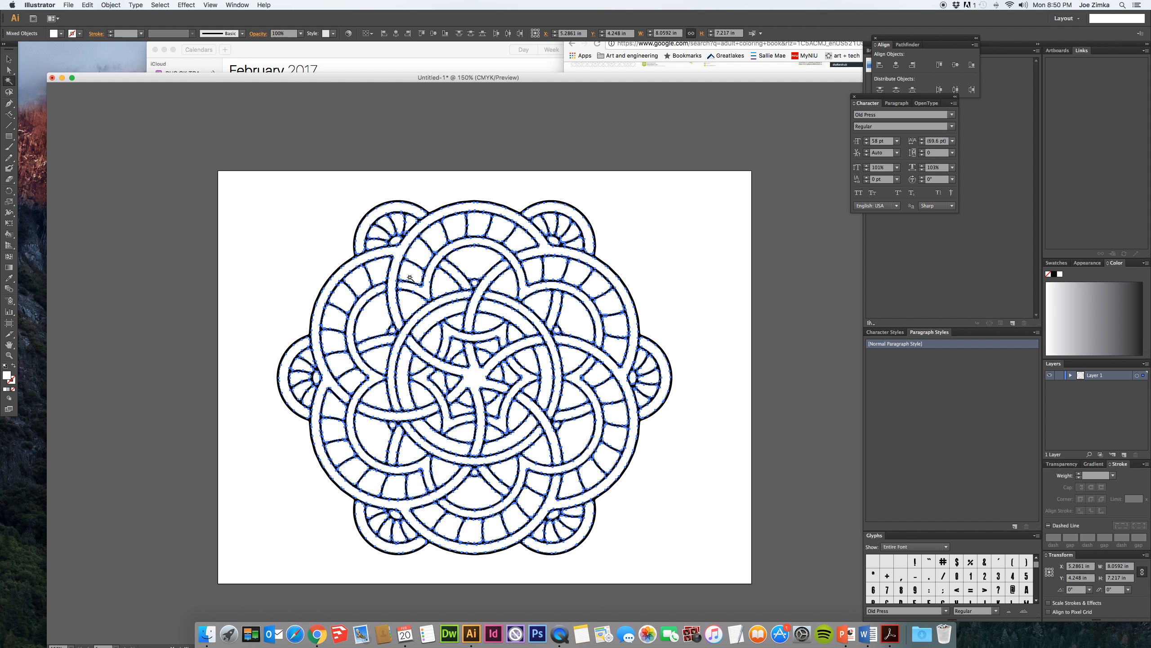
pyautogui.click(8, 59)
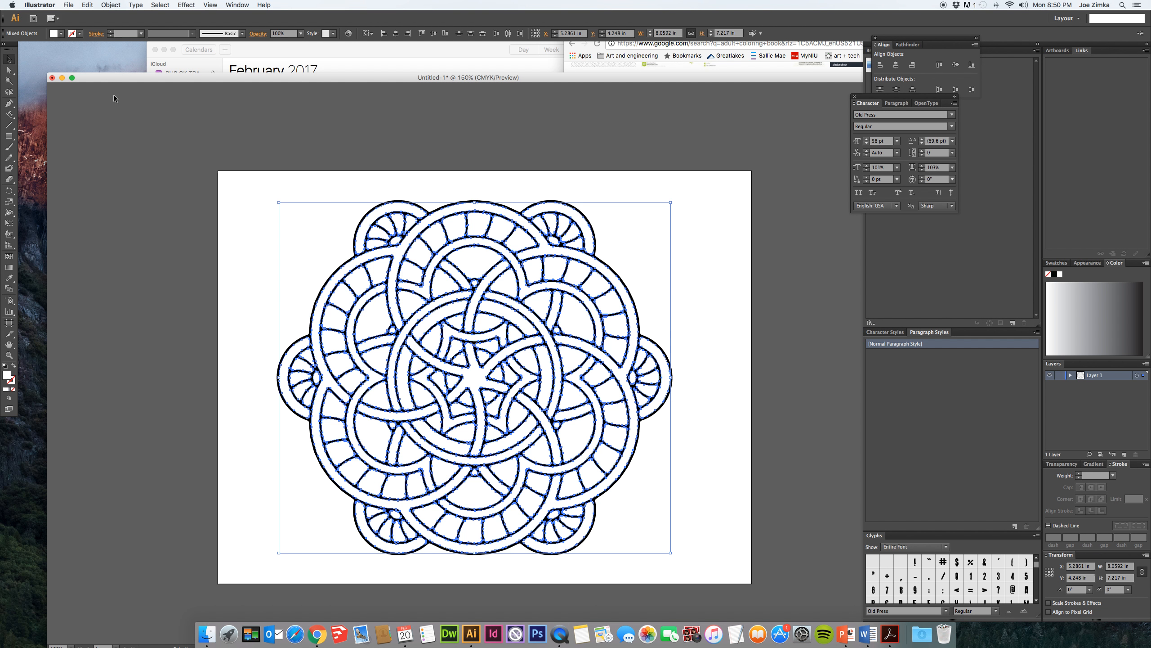
pyautogui.moveTo(411, 273); pyautogui.dragTo(103, 254)
pyautogui.click(158, 162)
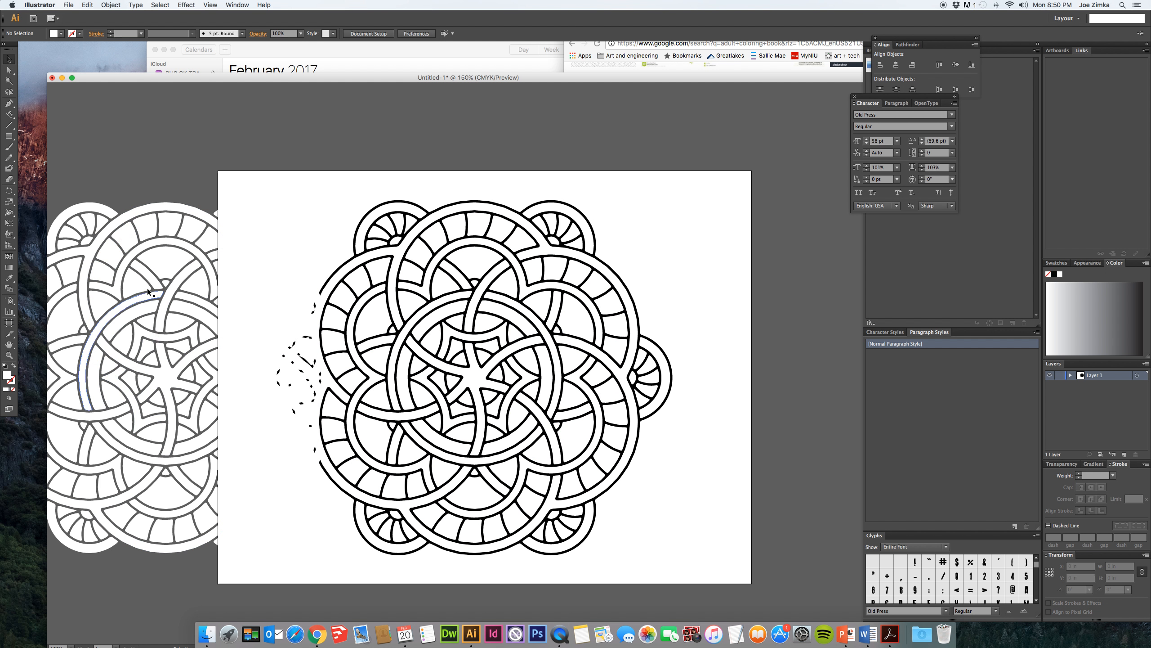
pyautogui.press('super+z')
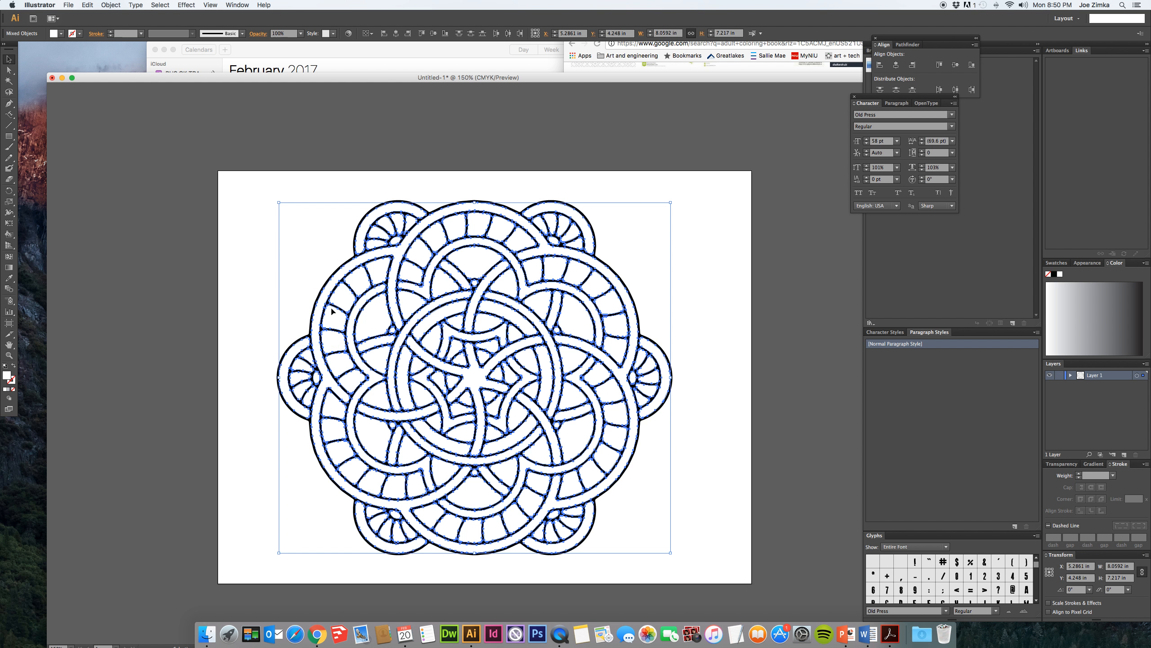
pyautogui.click(270, 253)
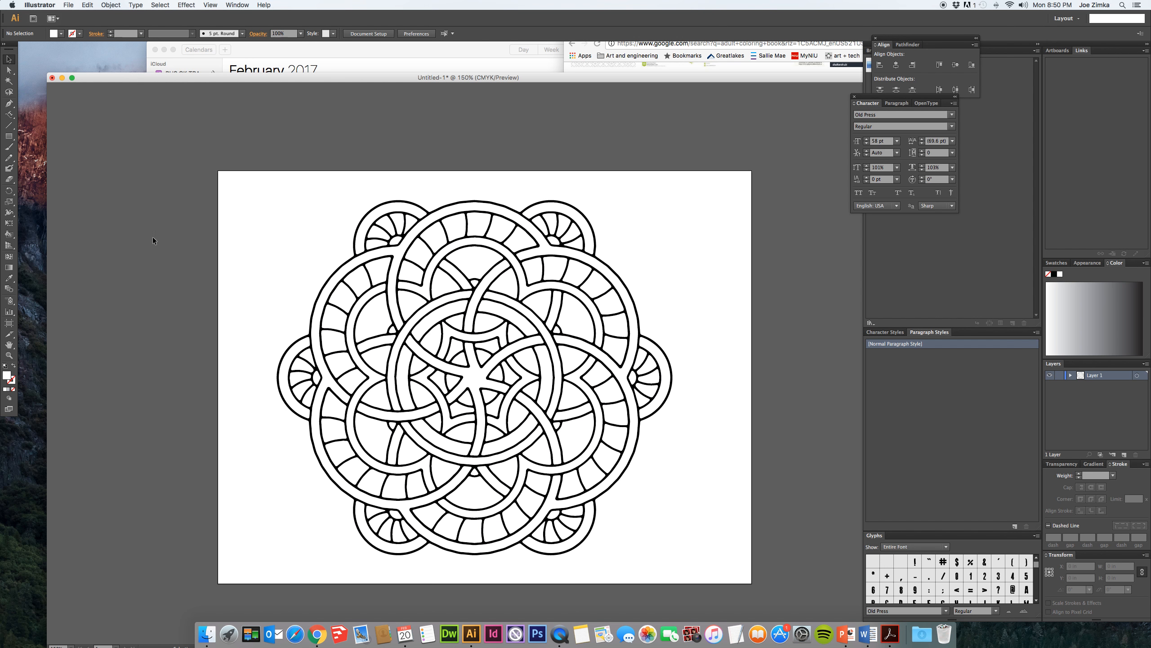
# - Activate the Live Paint Bucket and display the document's color swatches
pyautogui.click(8, 235)
pyautogui.click(1058, 264)
pyautogui.click(1146, 263)
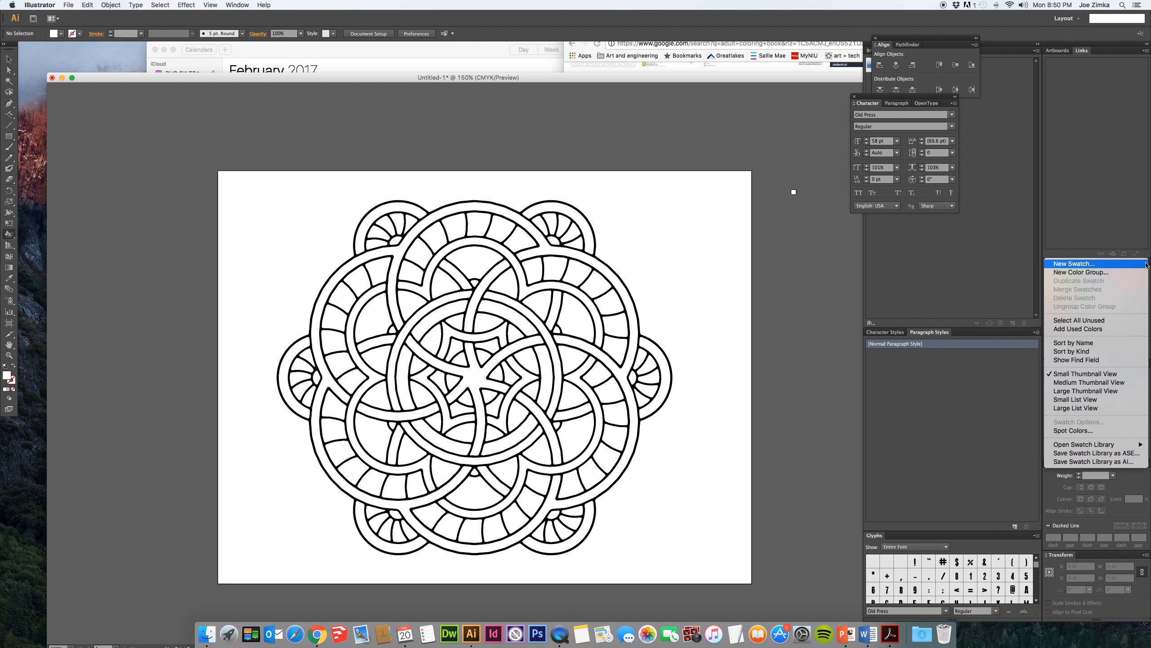
pyautogui.click(1146, 266)
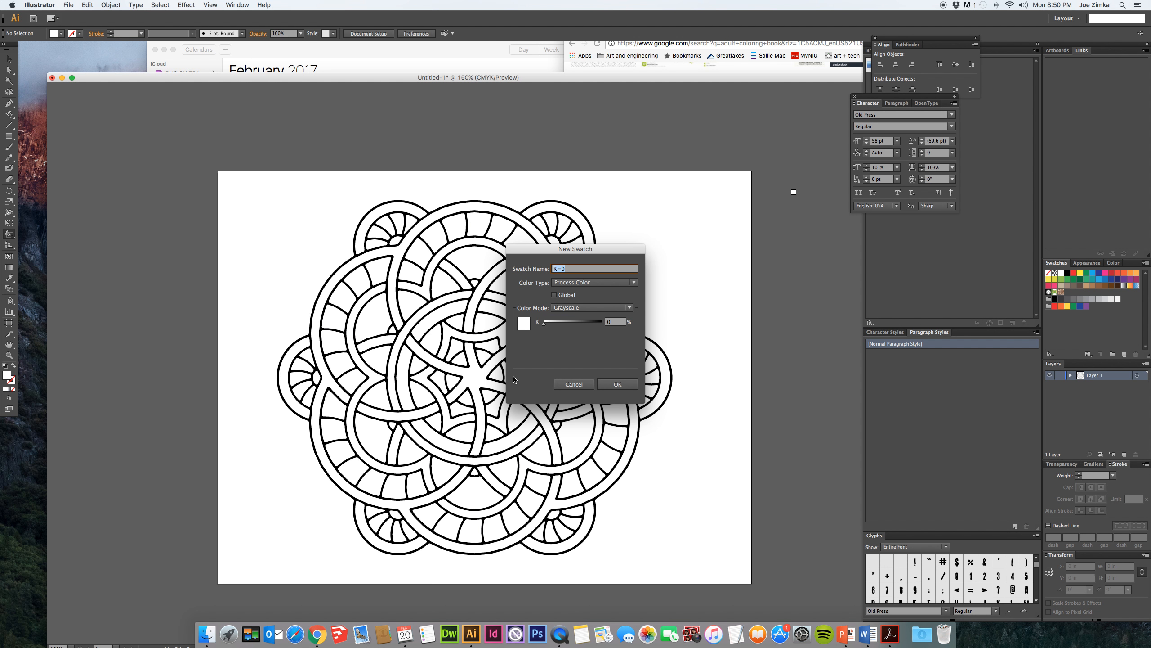
pyautogui.click(583, 384)
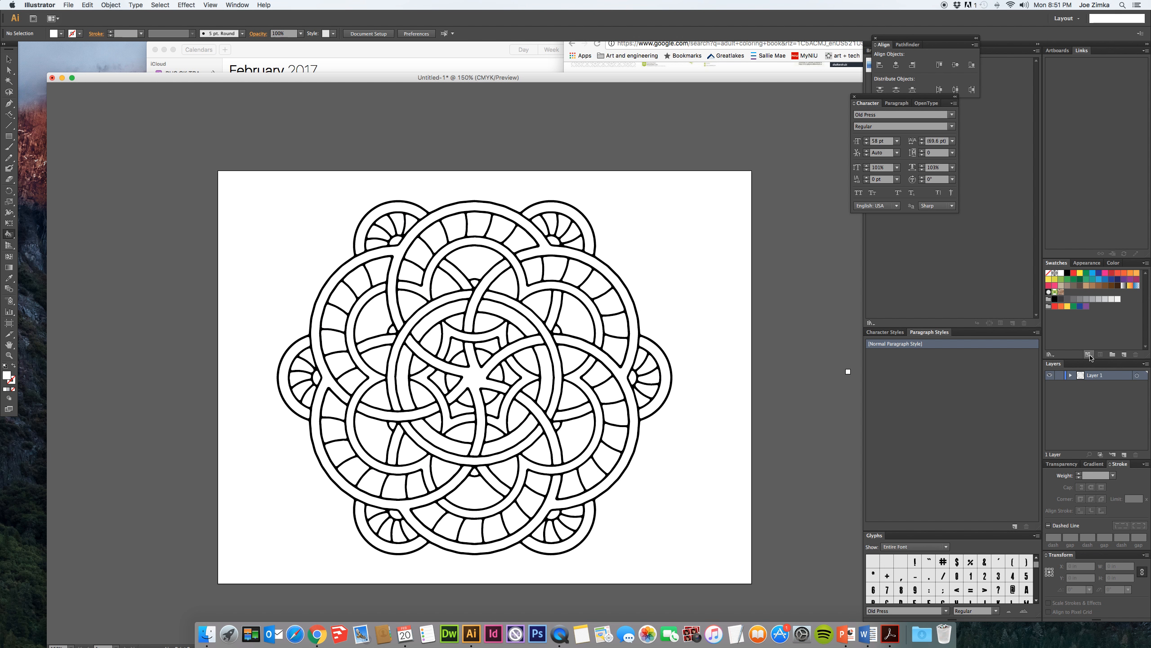
pyautogui.click(1089, 355)
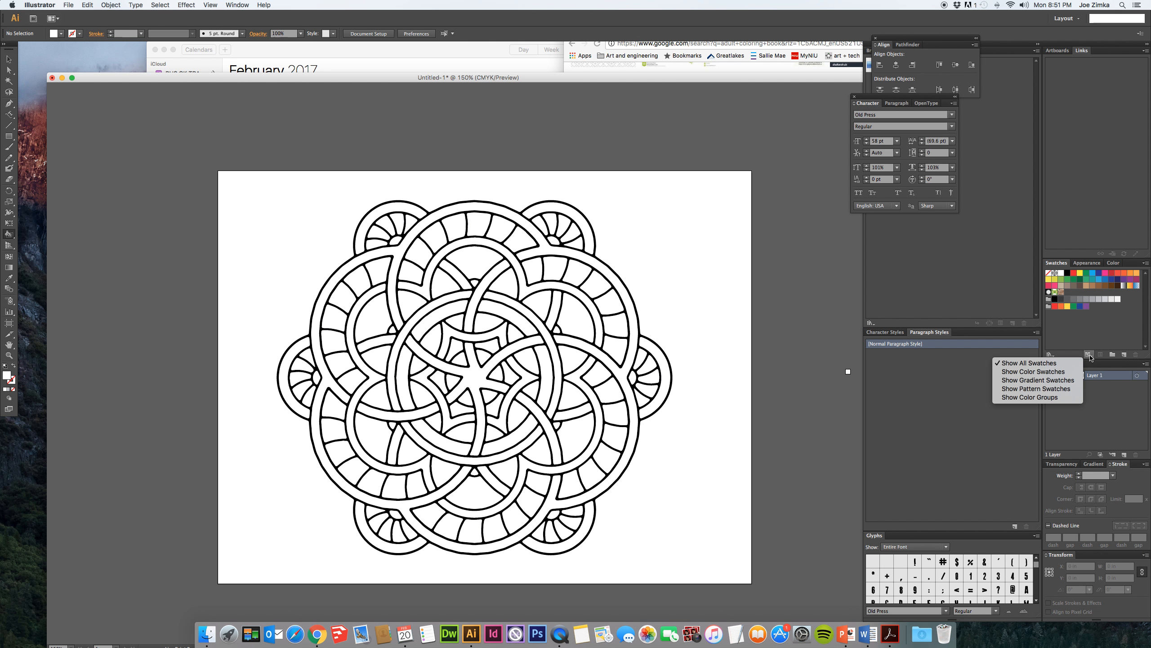
pyautogui.click(1116, 359)
pyautogui.click(1112, 355)
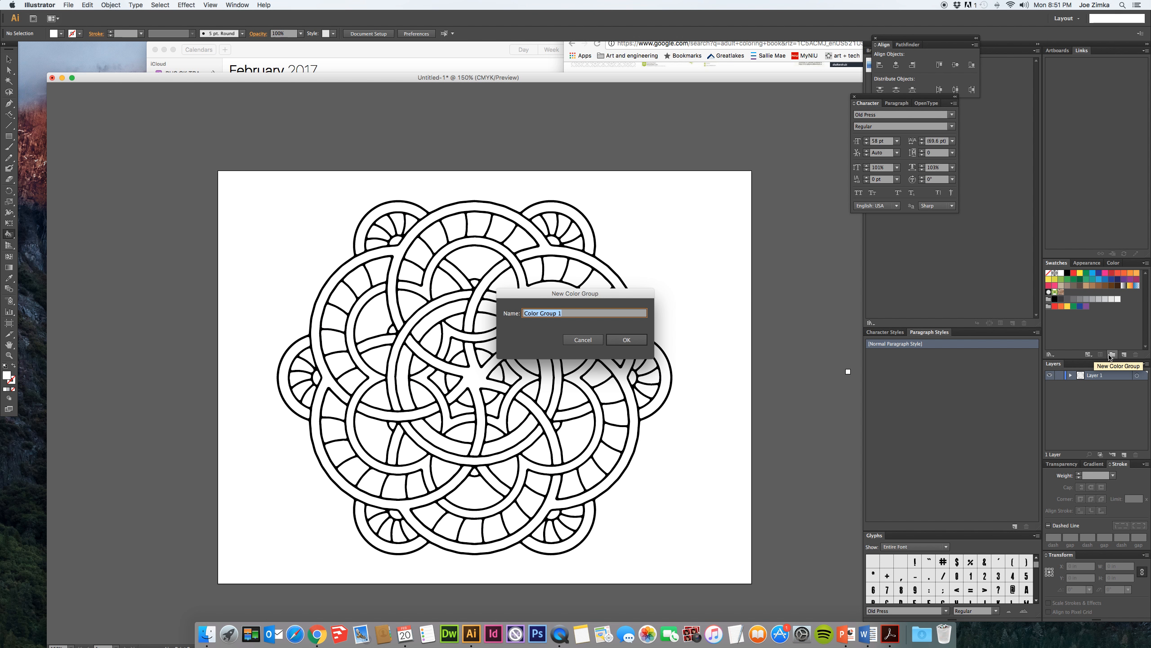
pyautogui.press('Escape')
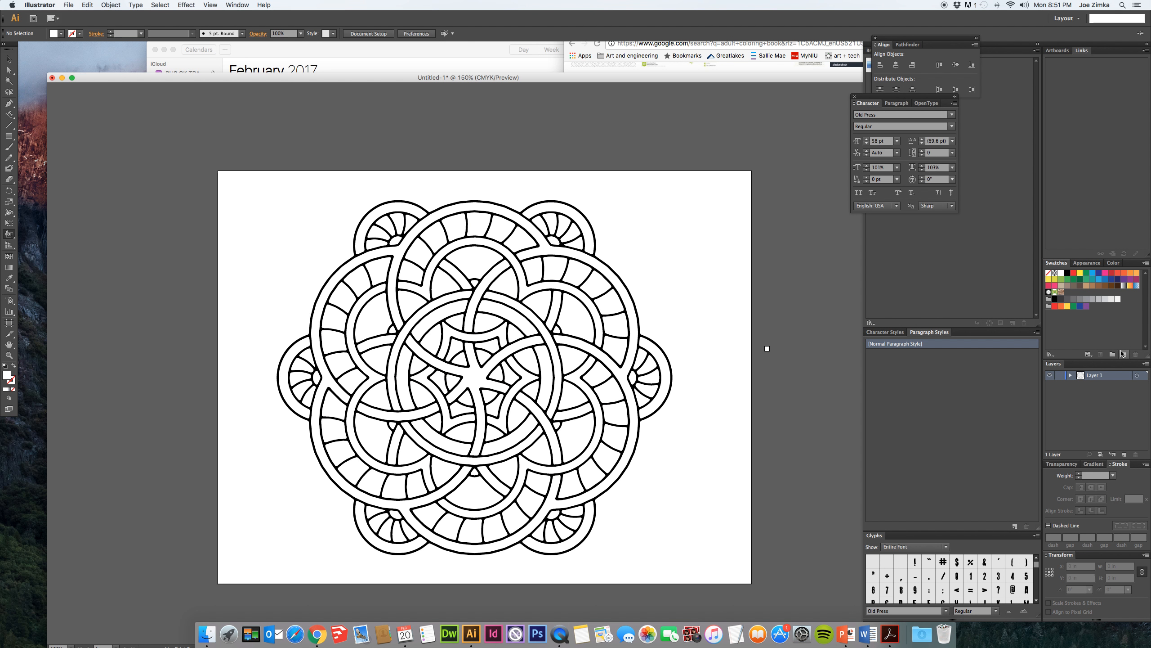
# - Open the Celebration swatch library, add its yellow-to-purple color group to the document swatches, and close the library
pyautogui.click(1050, 355)
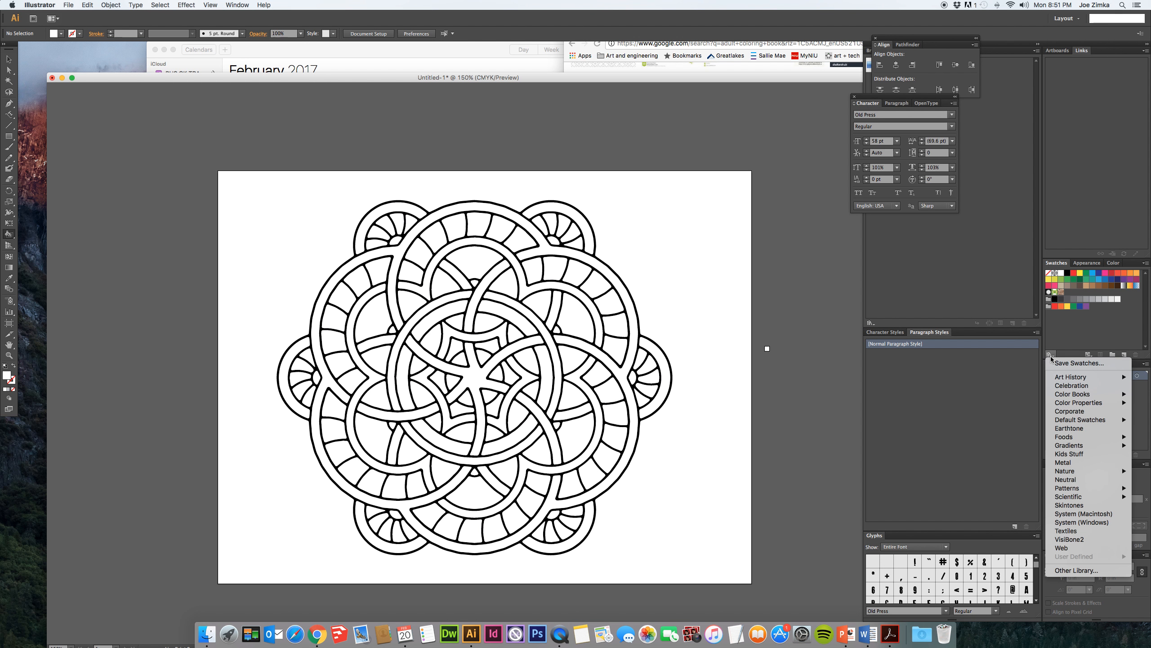
pyautogui.click(1073, 387)
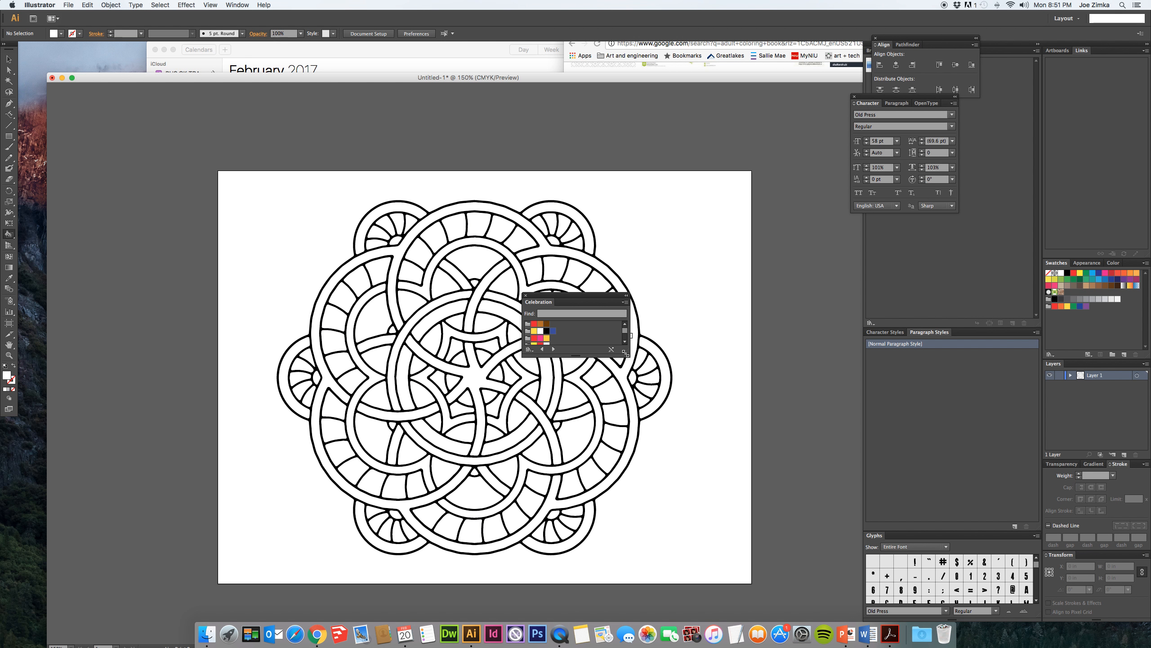
pyautogui.moveTo(626, 353); pyautogui.dragTo(681, 448)
pyautogui.click(560, 388)
pyautogui.click(530, 390)
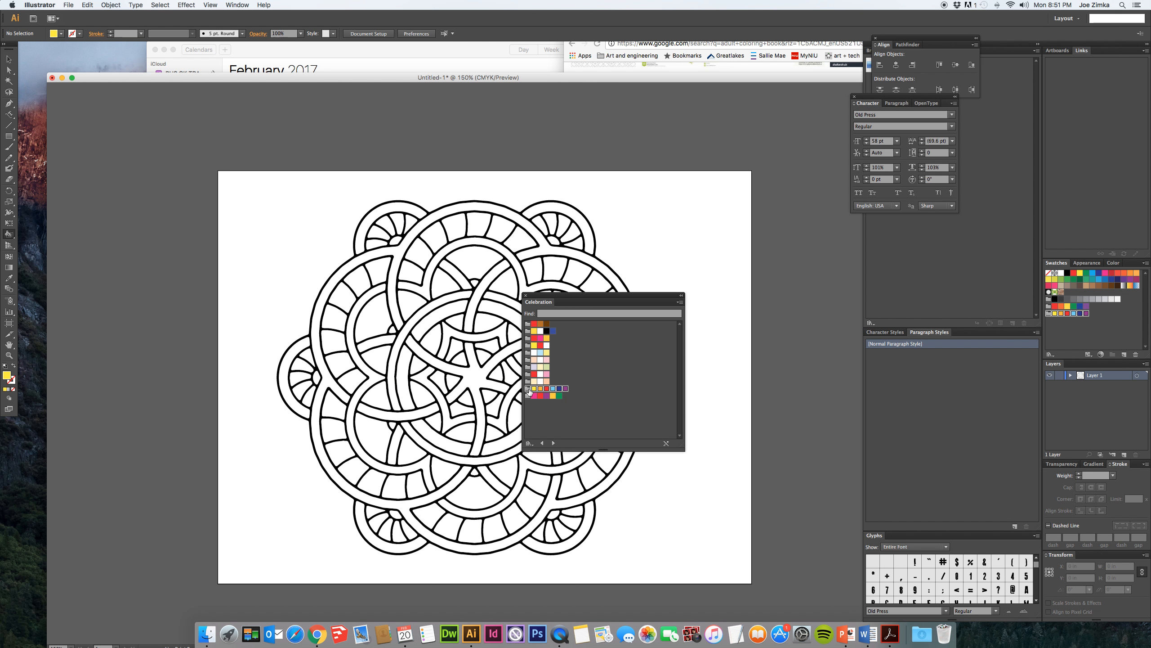
pyautogui.moveTo(529, 389); pyautogui.dragTo(525, 297)
pyautogui.click(525, 295)
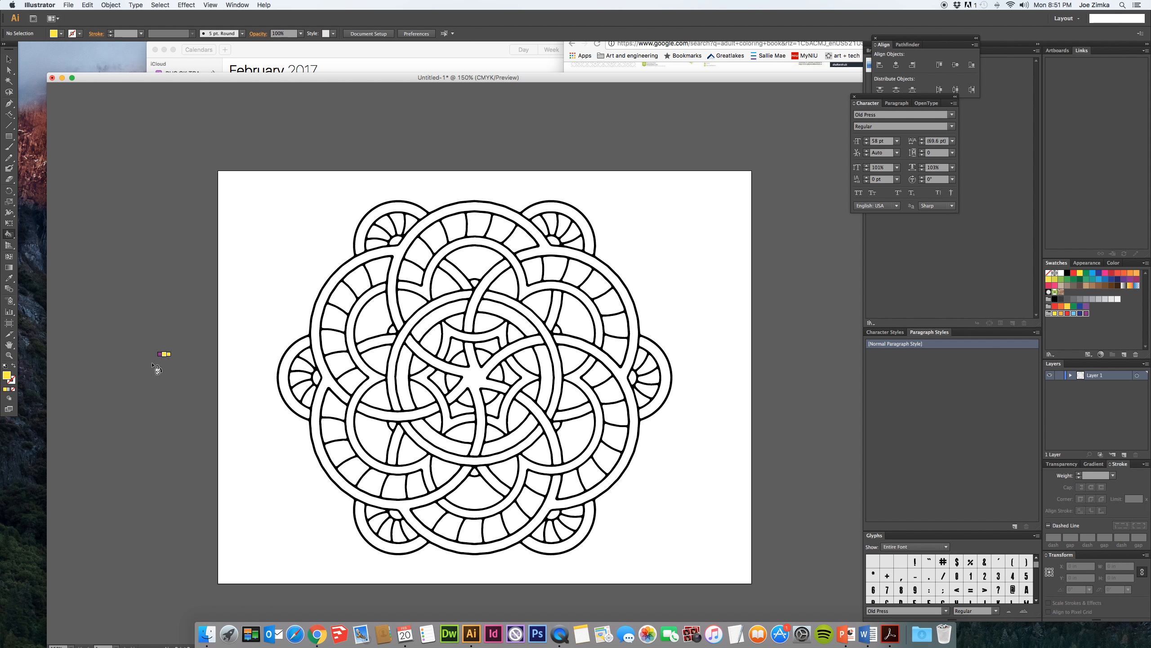
# - Cycle through the added color group to make purple the paint color and try filling the mandala's central star
pyautogui.press('Right')
pyautogui.press('Right')
pyautogui.press('Right')
pyautogui.press('Right')
pyautogui.press('Right')
pyautogui.press('Right')
pyautogui.press('Left')
pyautogui.press('Left')
pyautogui.press('Left')
pyautogui.press('Left')
pyautogui.press('Left')
pyautogui.press('Right')
pyautogui.press('Right')
pyautogui.press('Right')
pyautogui.press('Right')
pyautogui.press('Right')
pyautogui.click(475, 381)
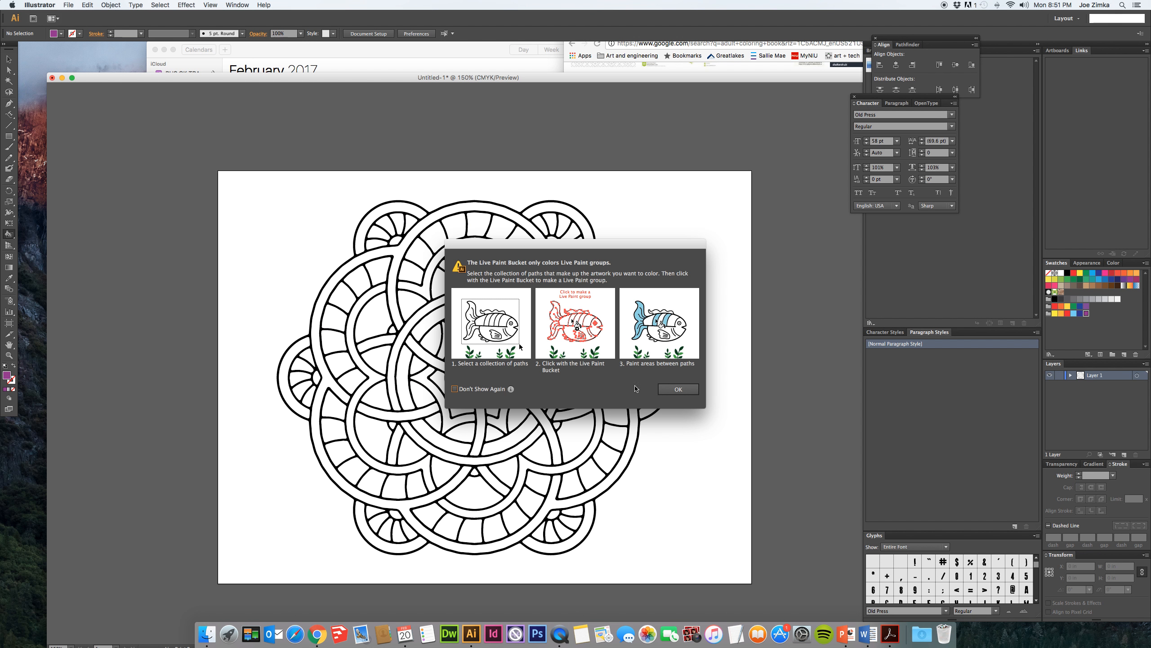
pyautogui.click(670, 389)
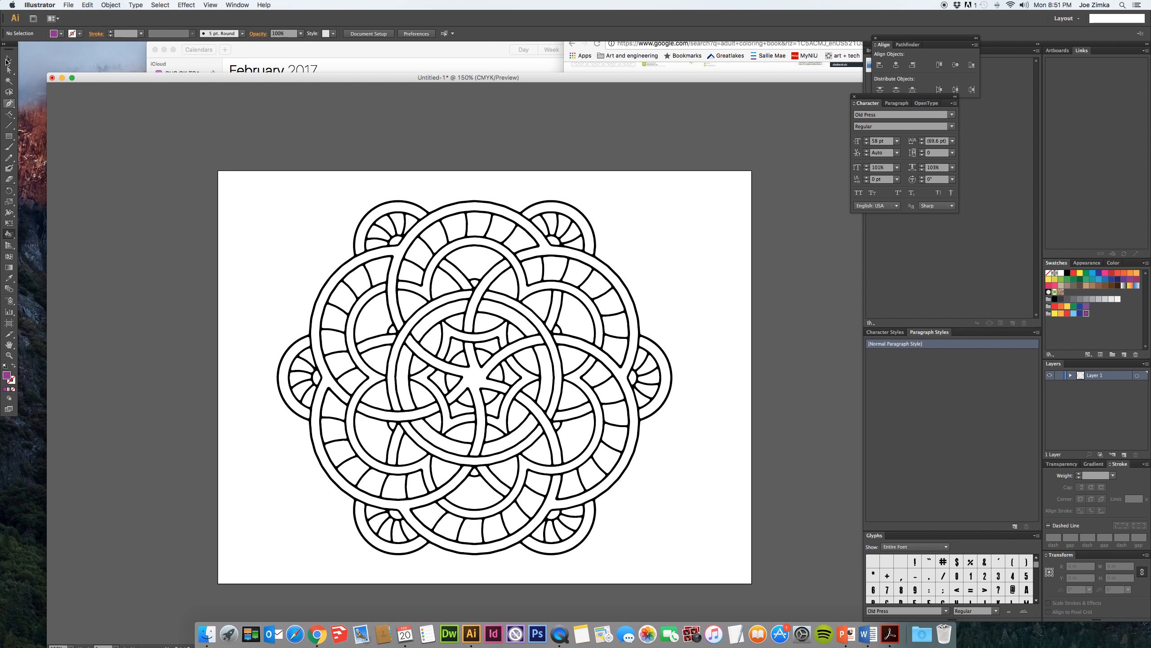
# - Select the whole mandala, convert it to a Live Paint group and fill the central star with purple
pyautogui.click(8, 60)
pyautogui.moveTo(315, 216)
pyautogui.mouseDown()
pyautogui.moveTo(430, 393)
pyautogui.moveTo(653, 540)
pyautogui.mouseUp()
pyautogui.click(4, 235)
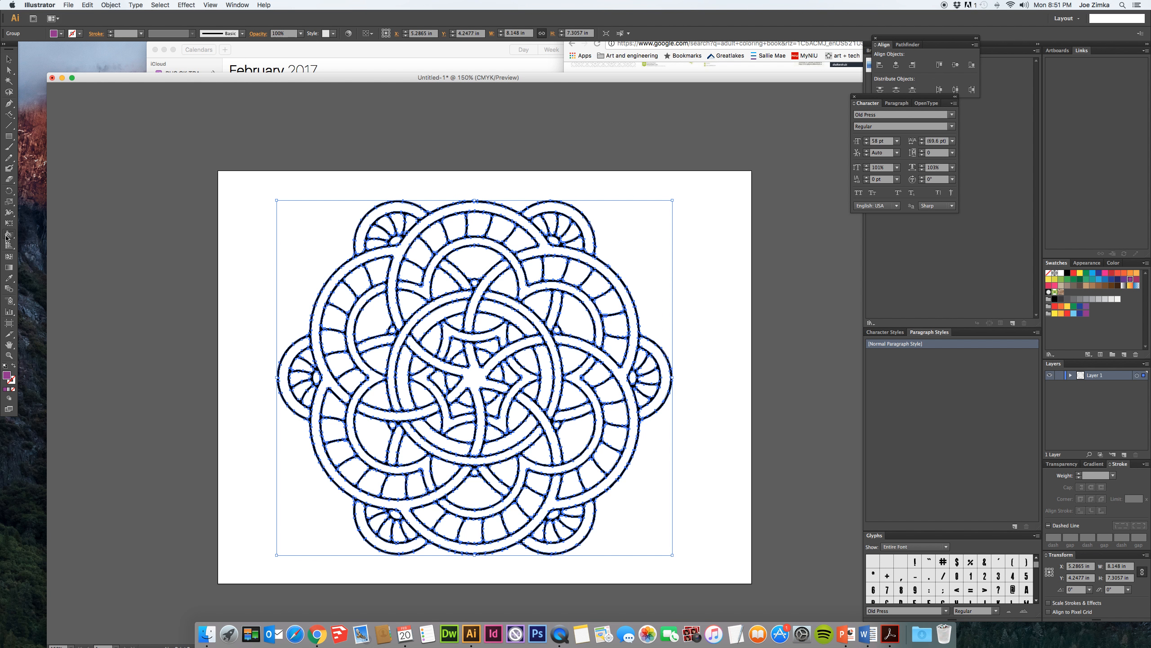
pyautogui.click(472, 377)
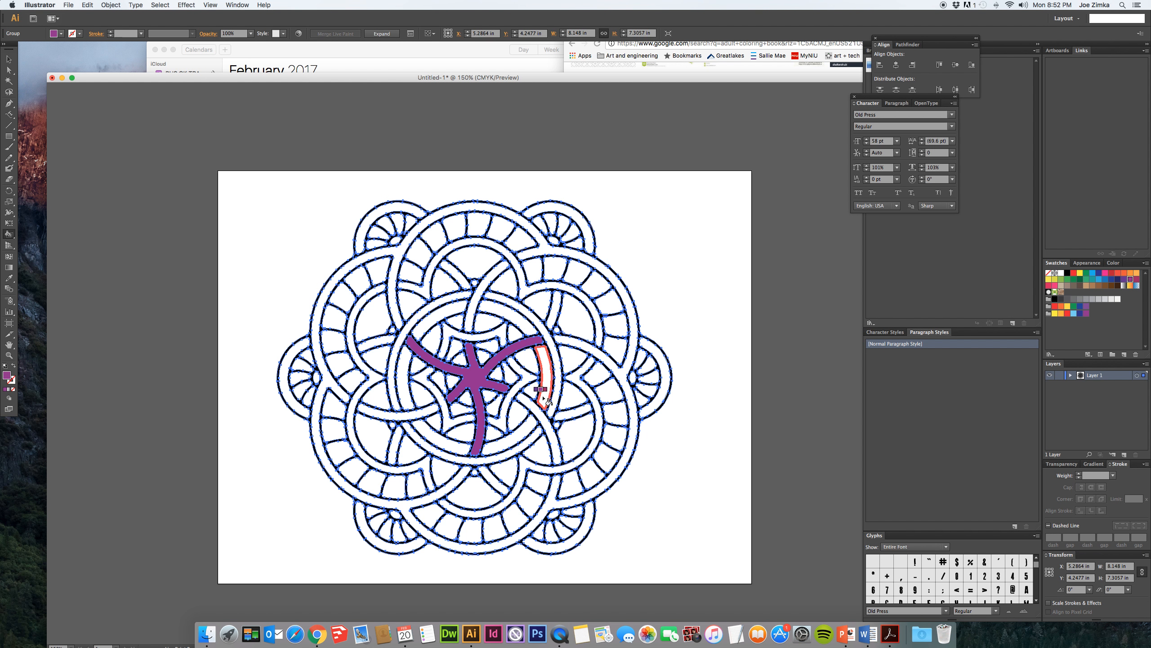
# - Fill the large interlaced outer bands and the remaining curved arms around the central star with purple
pyautogui.click(604, 359)
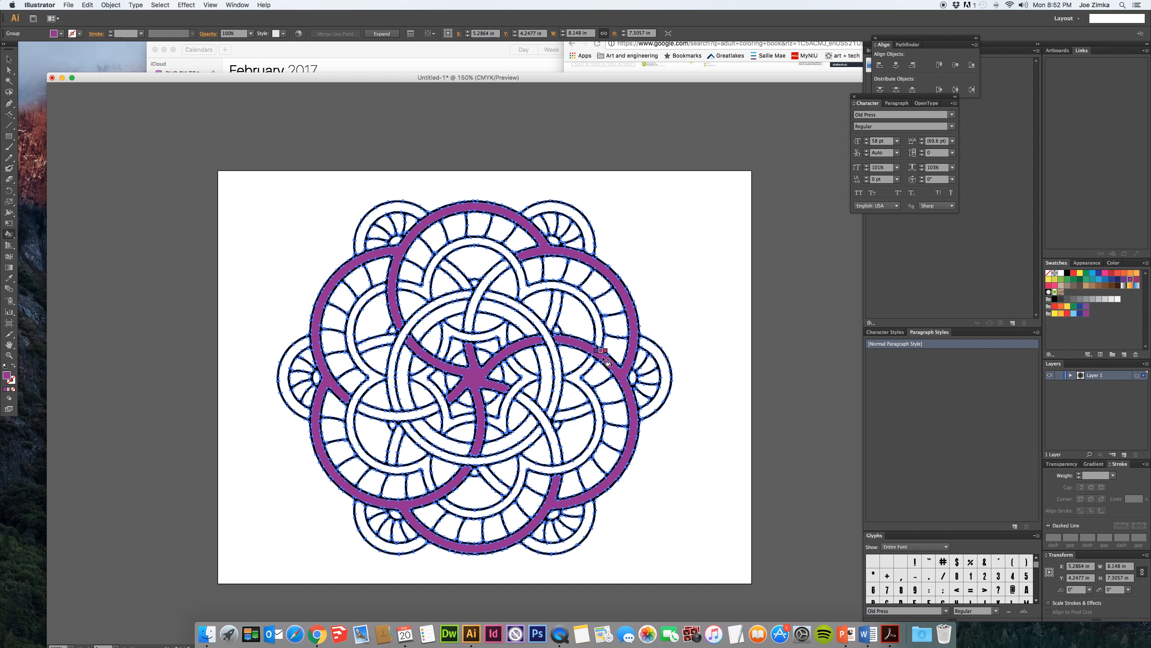
pyautogui.click(546, 420)
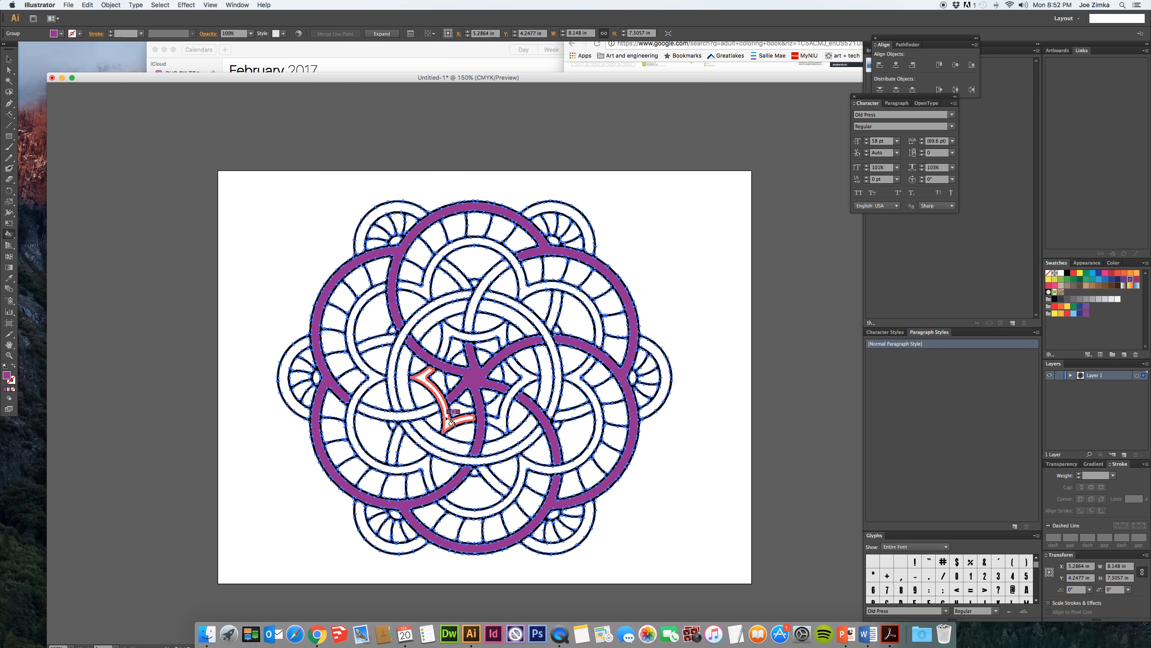
pyautogui.click(398, 411)
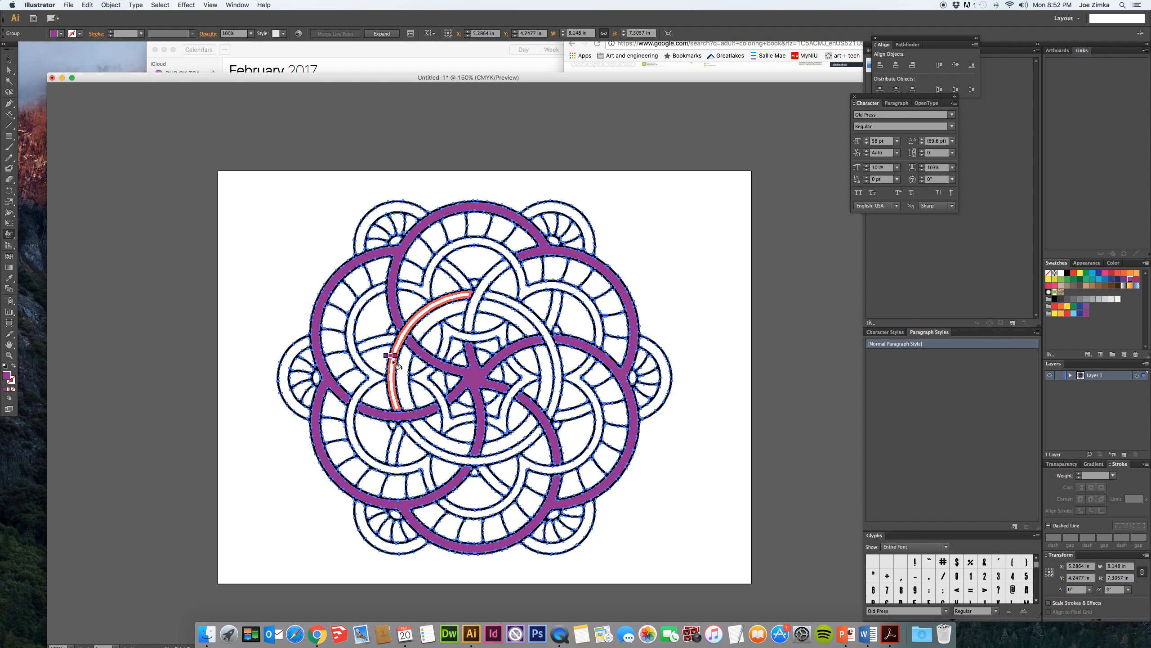
pyautogui.click(483, 300)
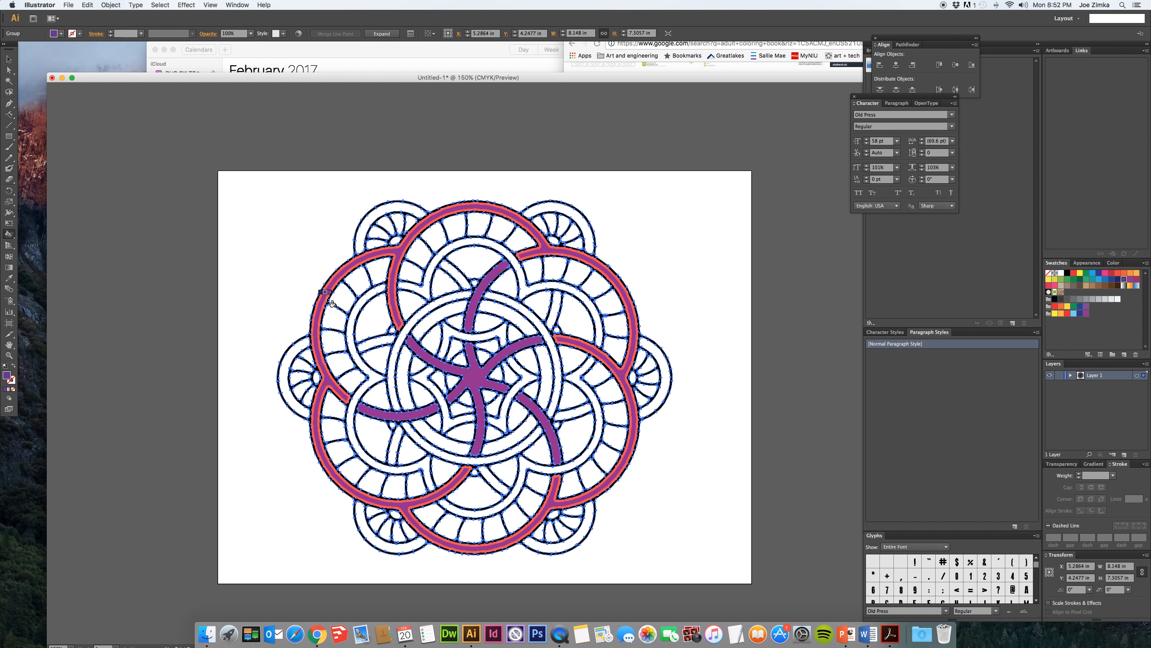
# - Switch the paint color to the darker violet and fill the outer arcs of the mandala's six small edge lobes
pyautogui.click(376, 216)
pyautogui.click(285, 363)
pyautogui.click(362, 515)
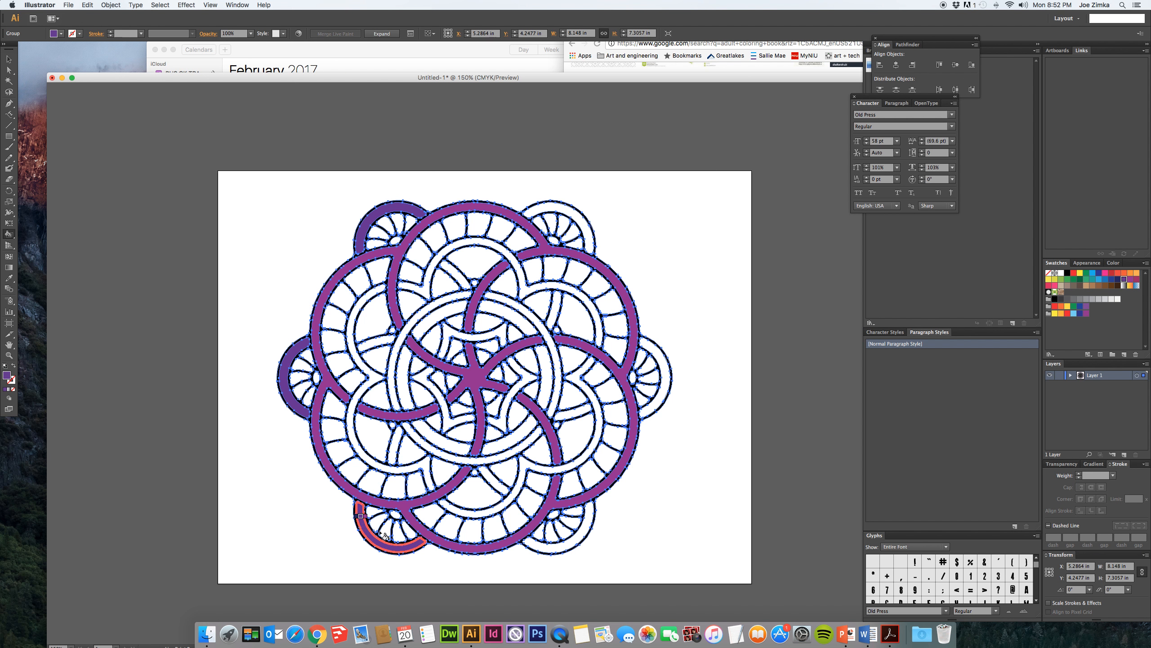
pyautogui.click(580, 542)
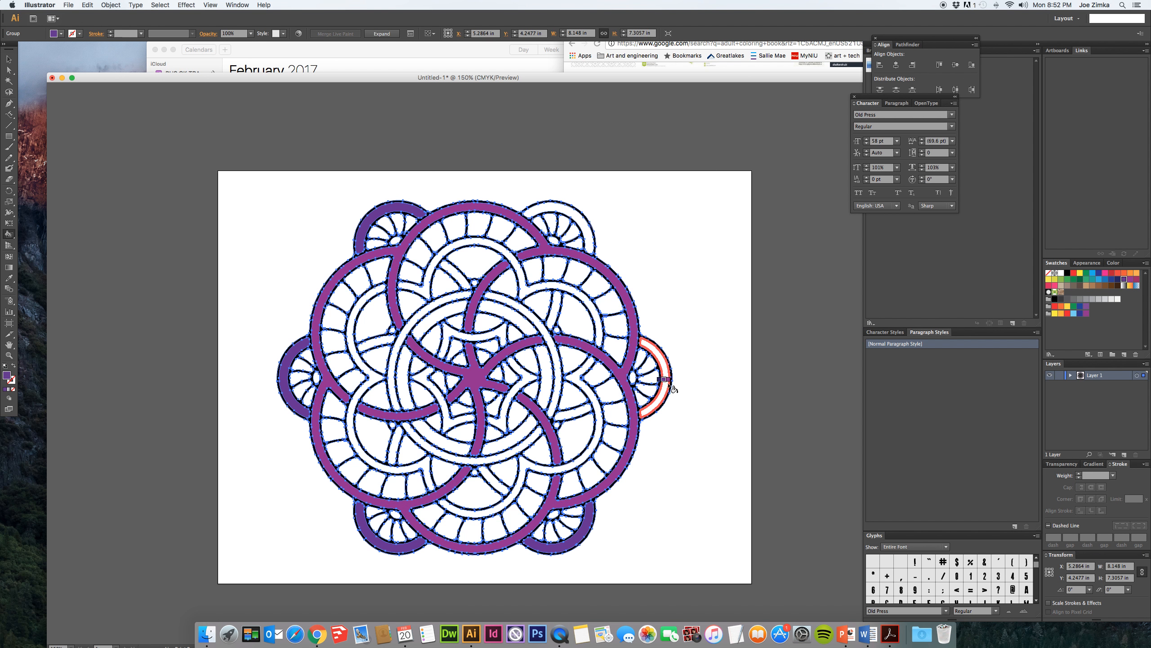
pyautogui.click(670, 383)
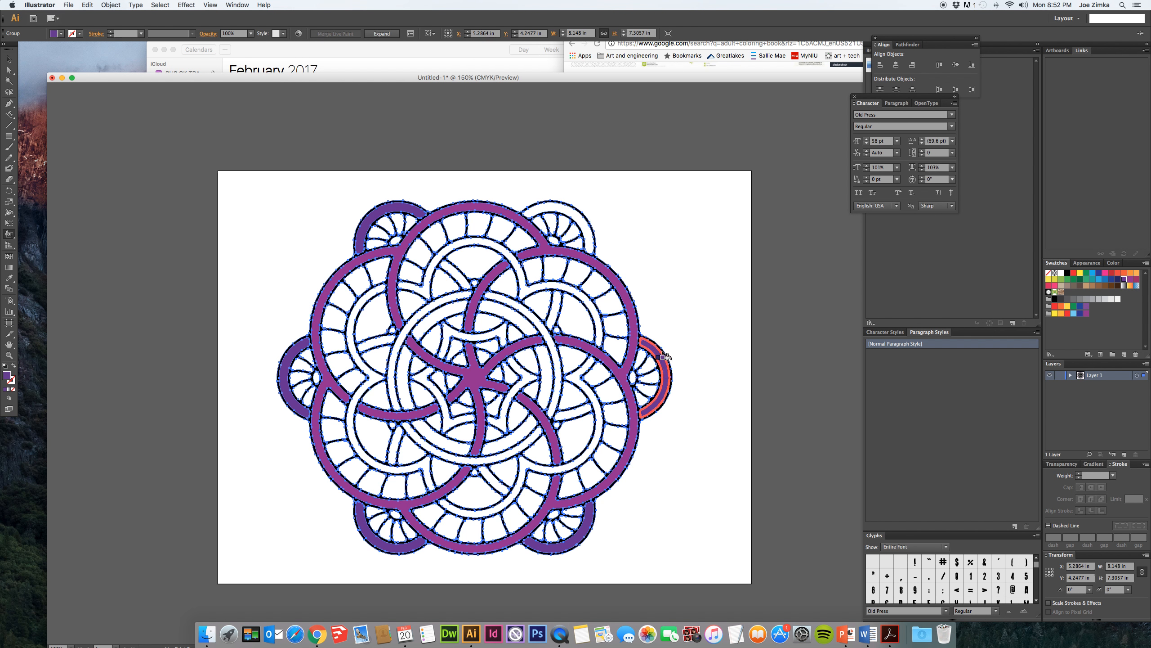
pyautogui.click(588, 226)
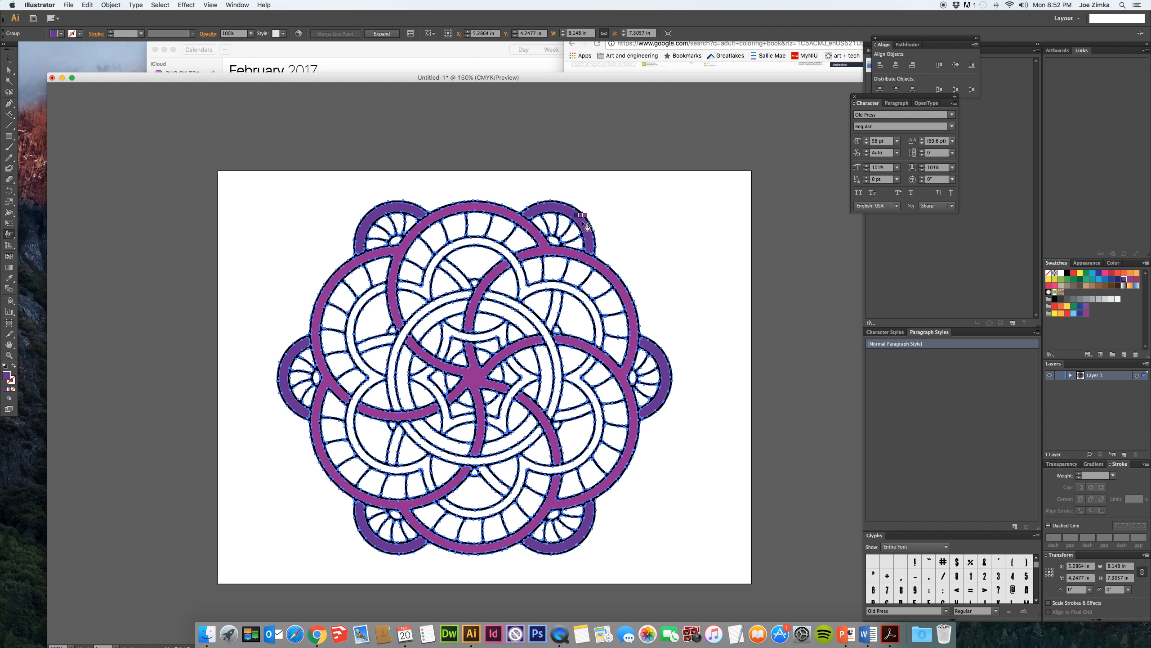
# - Fill the inner scalloped band all around the mandala with violet and deselect the artwork
pyautogui.click(459, 246)
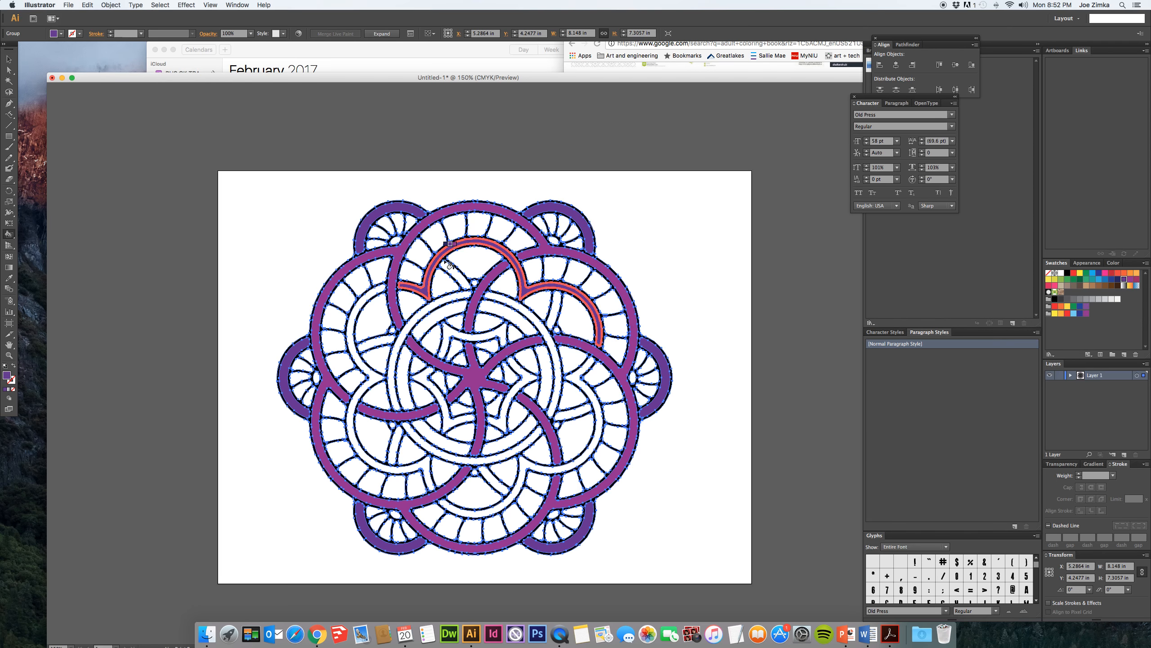
pyautogui.click(377, 302)
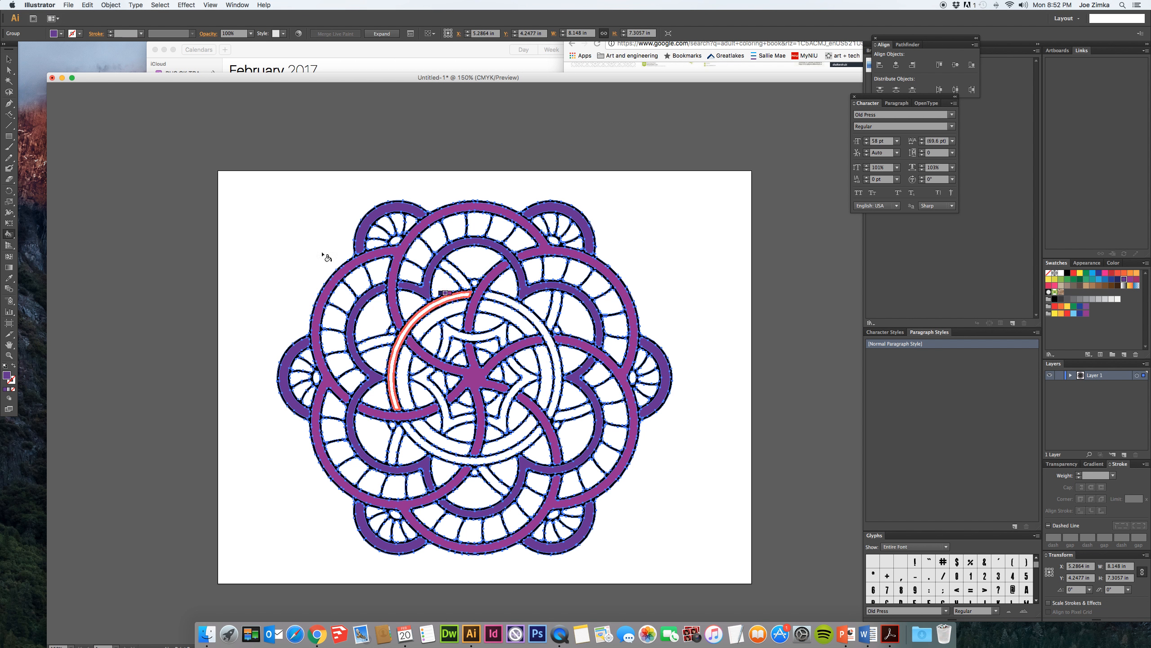
pyautogui.click(8, 60)
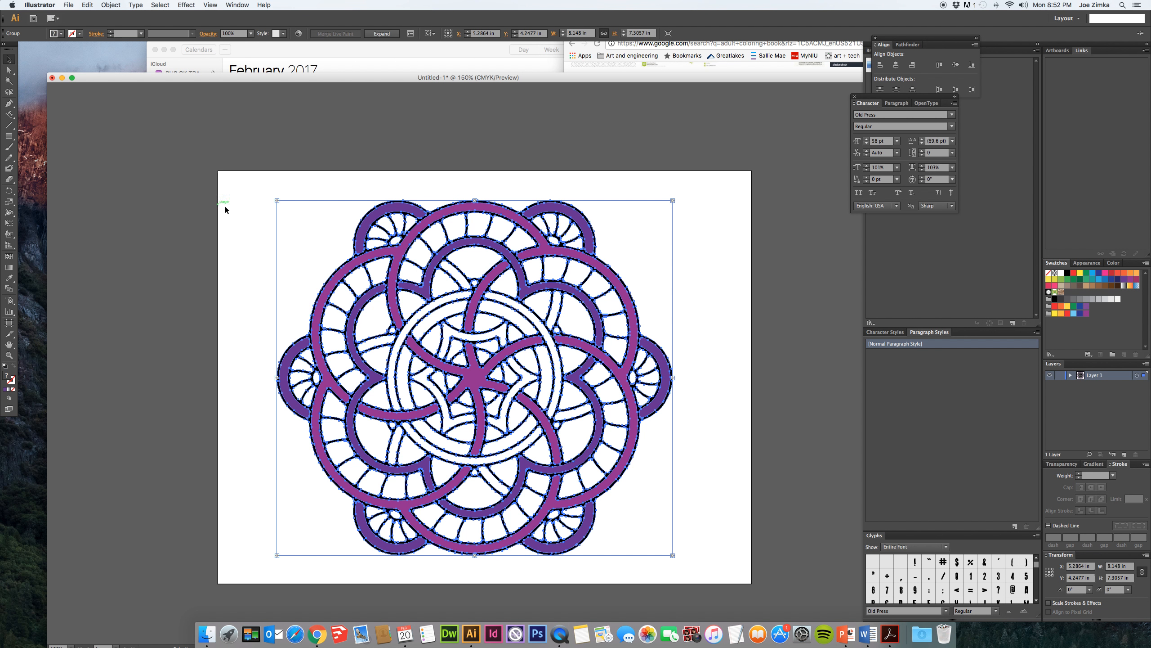
pyautogui.click(227, 207)
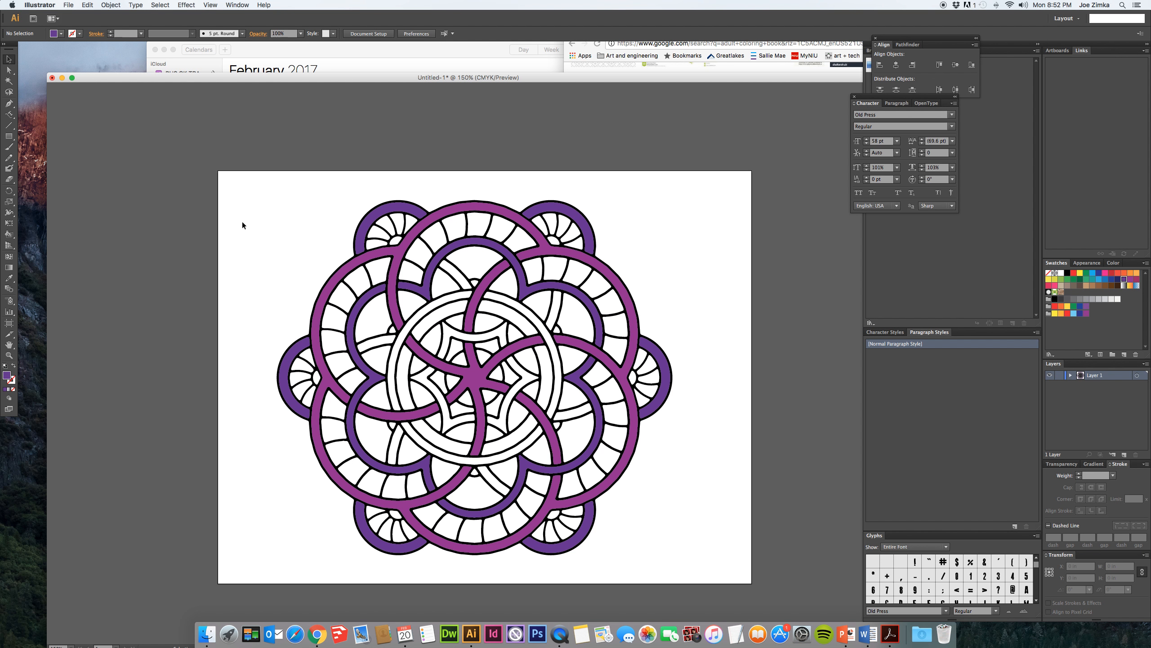
# - Reselect the mandala, make green the Live Paint Bucket color and fill the six large areas inside the violet scallops
pyautogui.moveTo(290, 226); pyautogui.dragTo(614, 542)
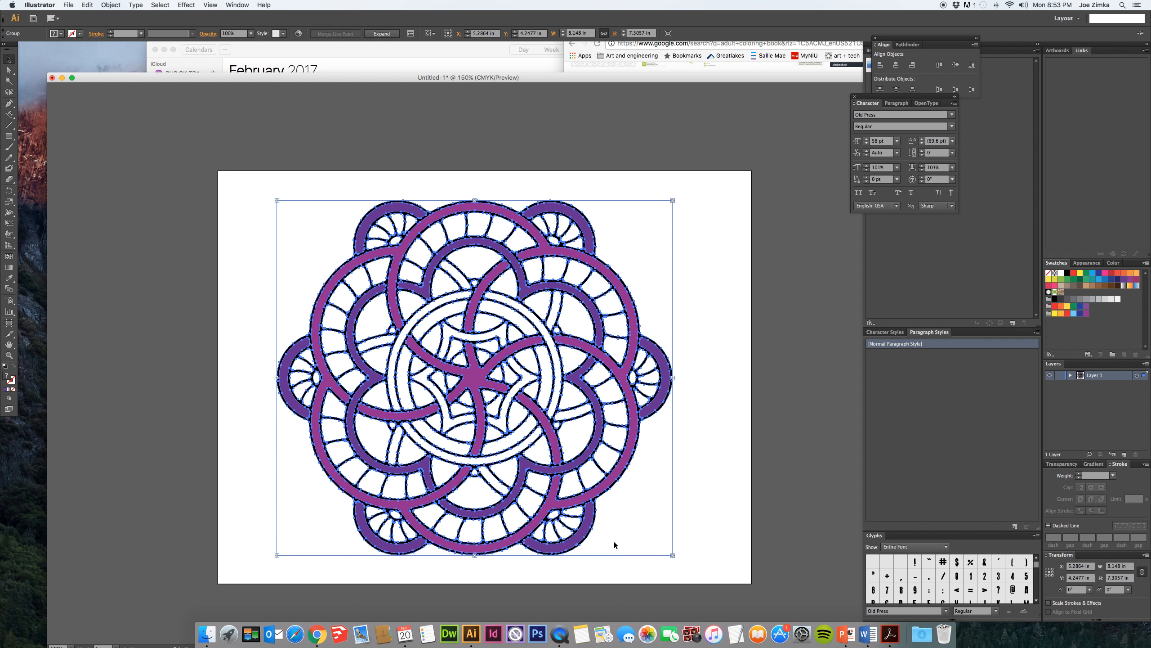
pyautogui.click(8, 235)
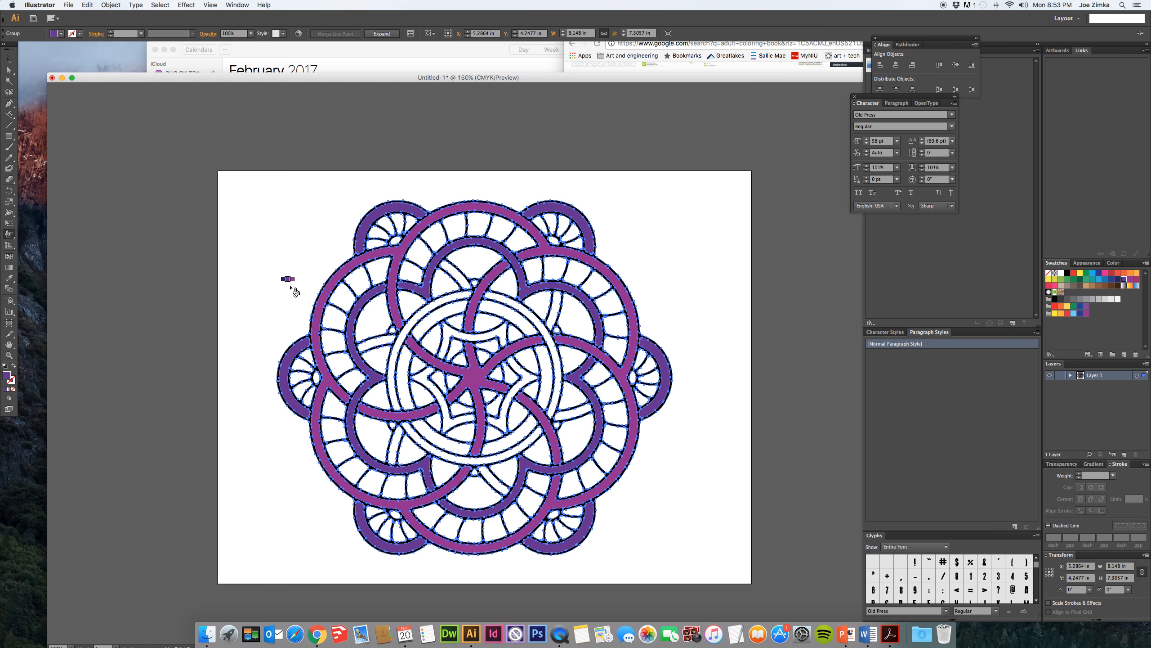
pyautogui.press('Right')
pyautogui.press('Right')
pyautogui.press('Right')
pyautogui.press('Right')
pyautogui.press('Right')
pyautogui.press('Right')
pyautogui.press('Right')
pyautogui.press('Left')
pyautogui.press('Left')
pyautogui.press('Left')
pyautogui.press('Left')
pyautogui.press('Left')
pyautogui.press('Left')
pyautogui.press('Left')
pyautogui.press('Left')
pyautogui.click(372, 320)
pyautogui.click(473, 263)
pyautogui.click(575, 317)
pyautogui.click(576, 436)
pyautogui.click(474, 492)
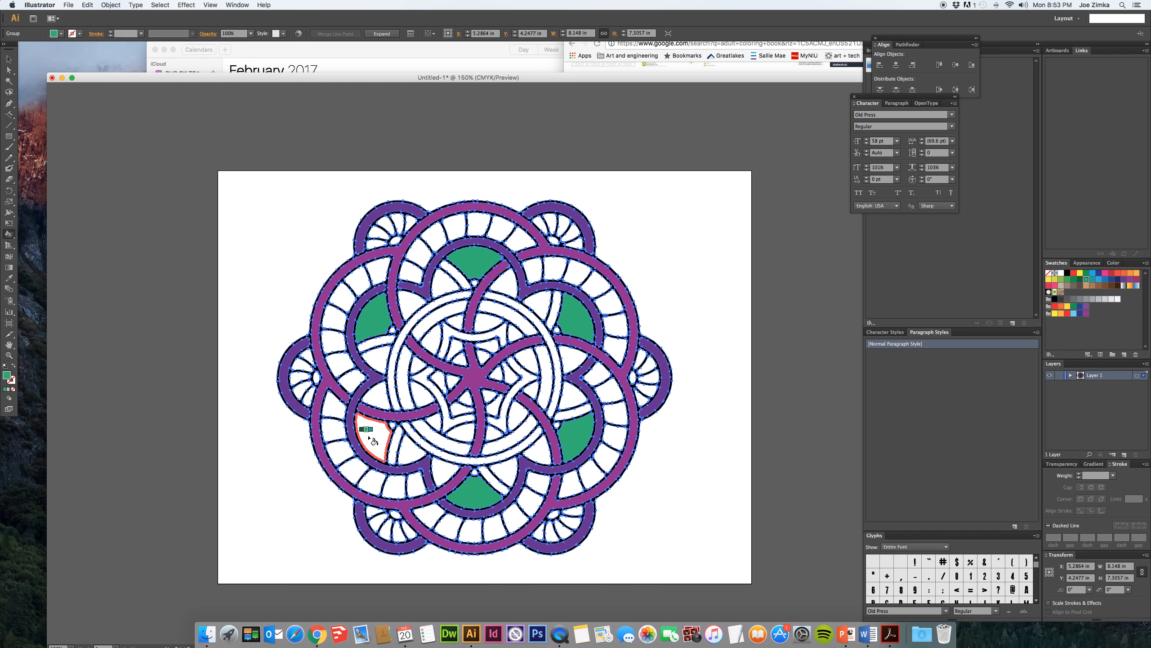
pyautogui.click(371, 429)
# - Fill the small segments along the inside of the central ring, between the purple arms, with green
pyautogui.click(420, 395)
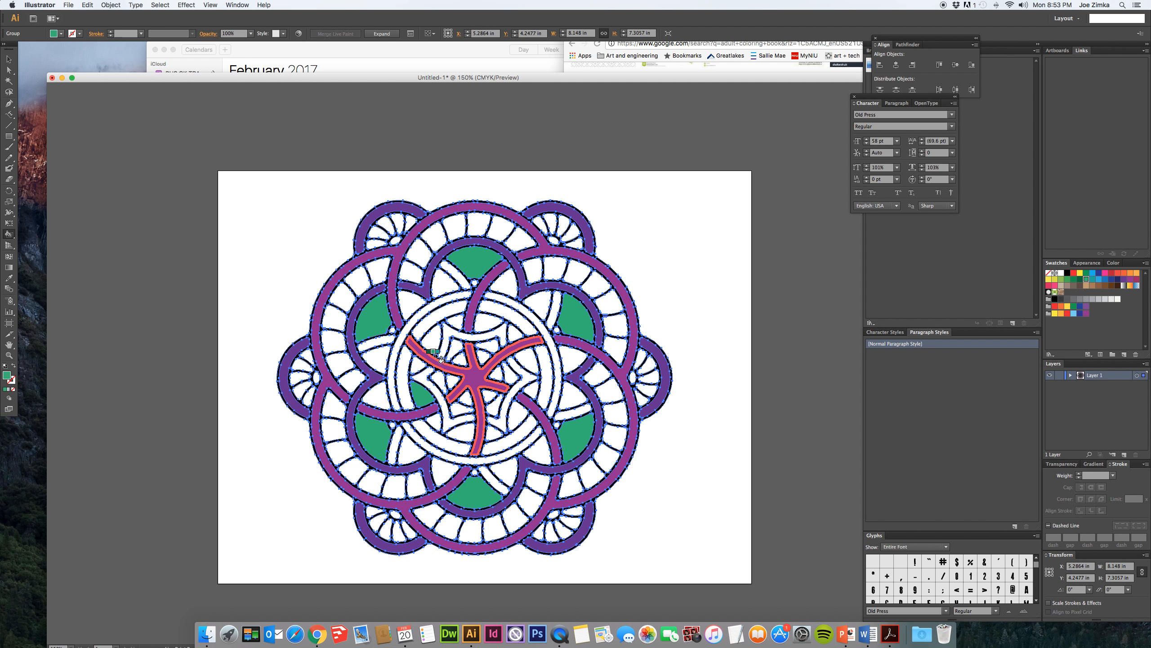
pyautogui.click(434, 345)
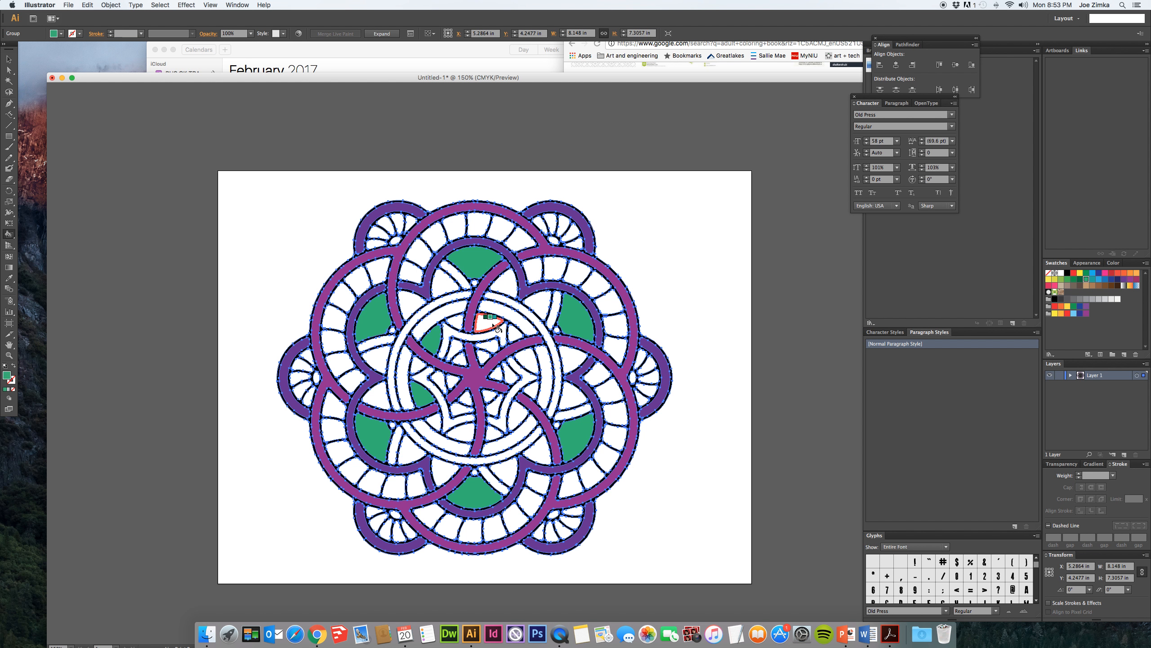
pyautogui.click(495, 326)
pyautogui.click(527, 360)
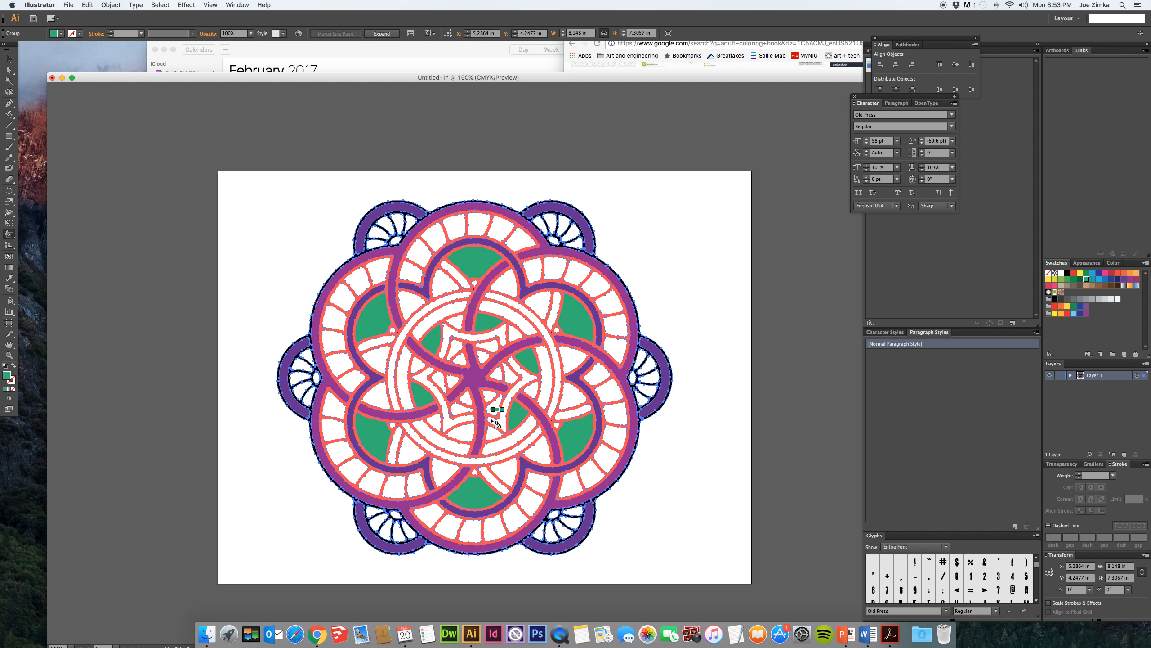
pyautogui.click(467, 436)
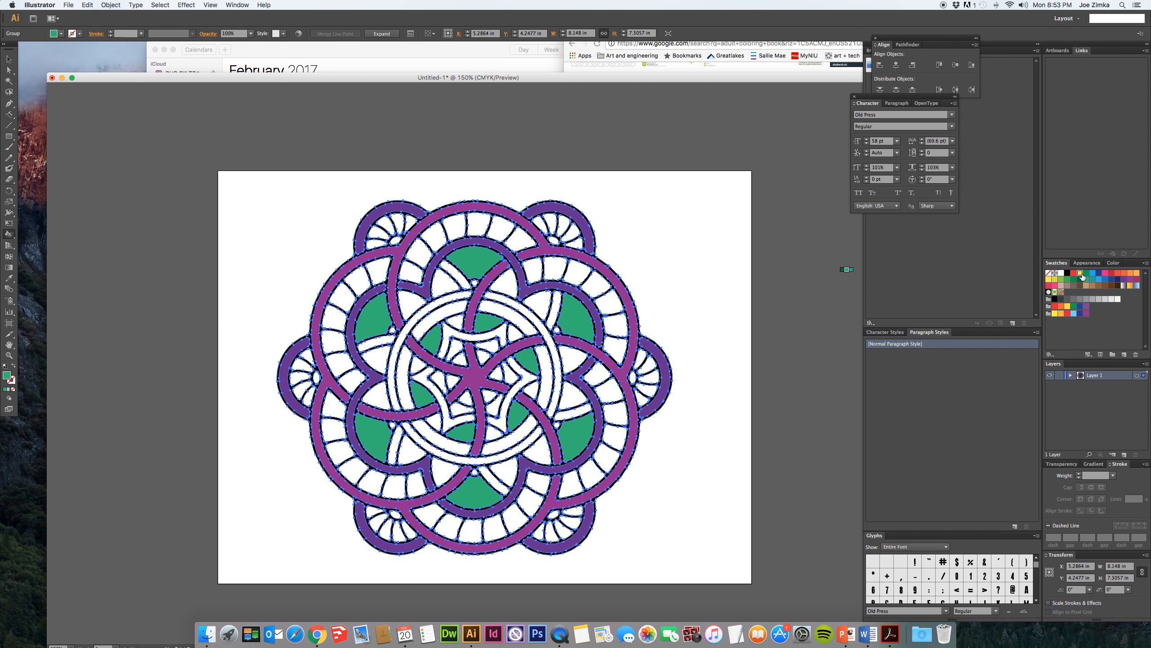
# - Make yellow the paint color and fill the segments of the central ring's inner band
pyautogui.click(1081, 274)
pyautogui.click(502, 311)
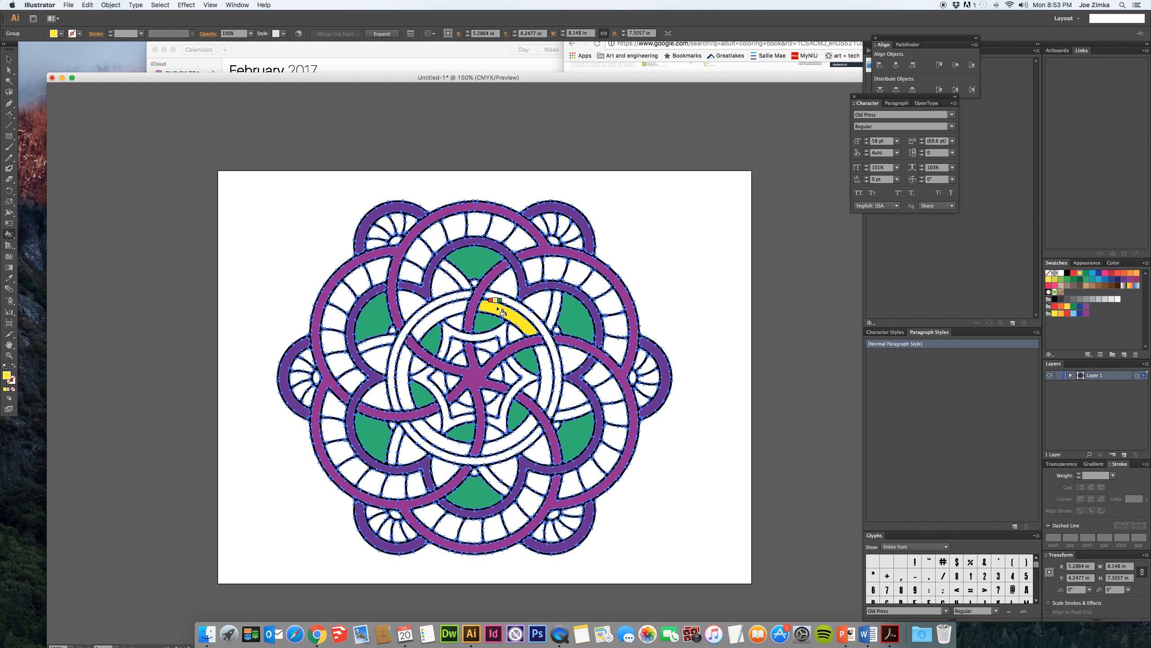
pyautogui.click(454, 316)
pyautogui.click(404, 376)
pyautogui.click(435, 437)
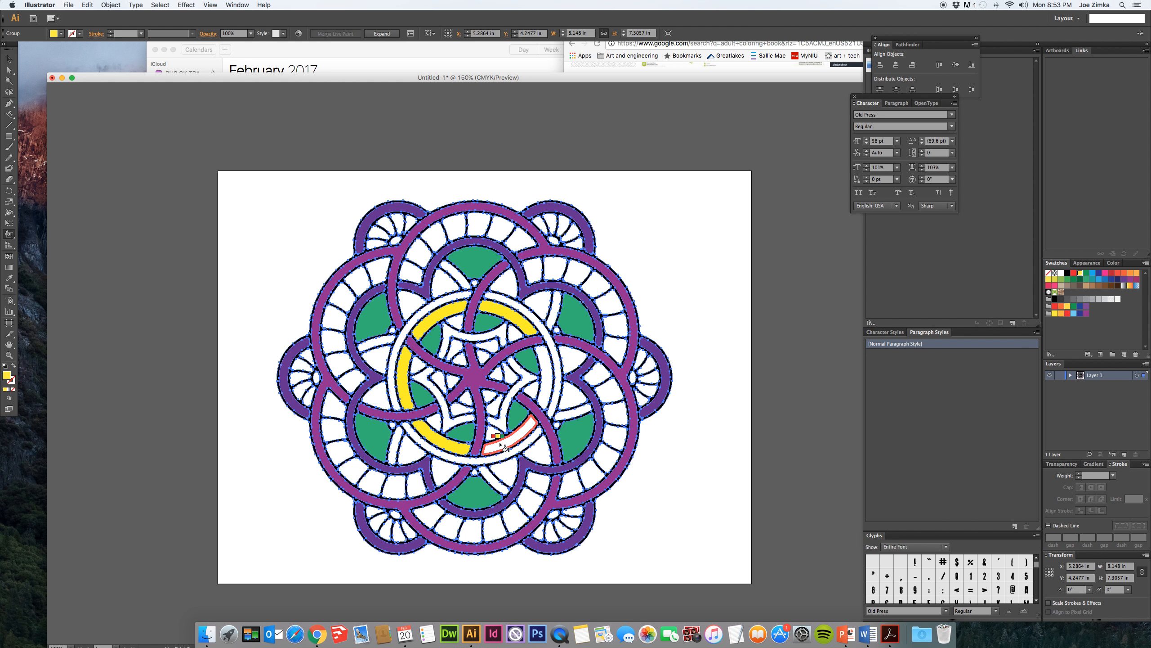
pyautogui.click(503, 447)
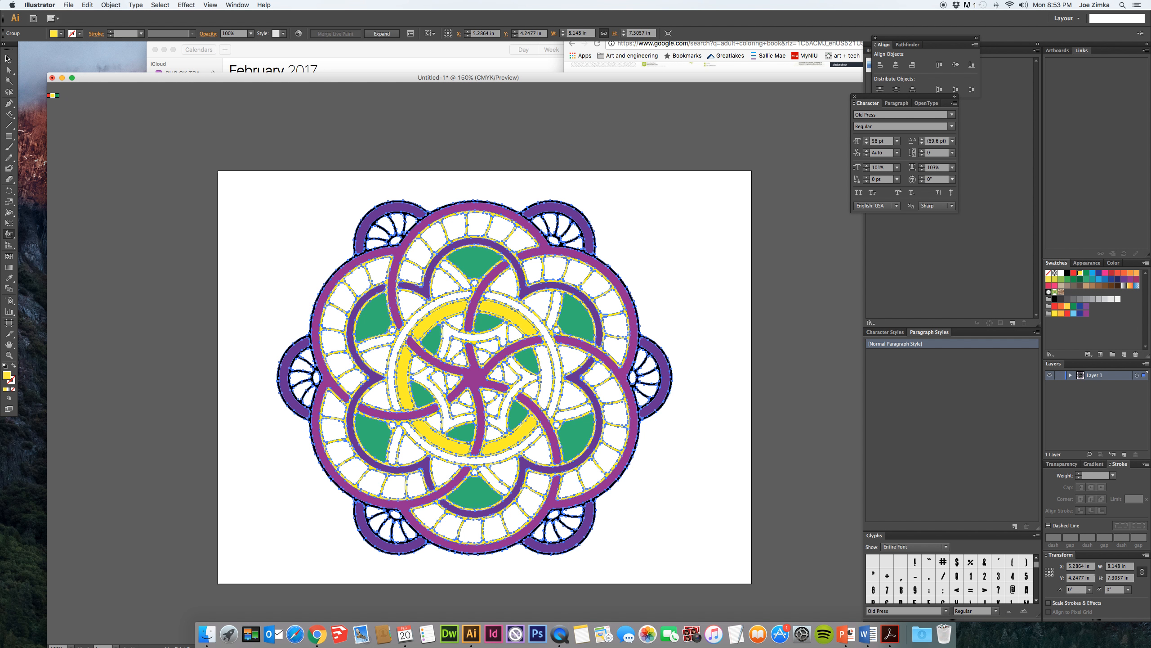
# - Undo the yellow fill on the mandala's outlines and reselect the whole artwork
pyautogui.click(9, 60)
pyautogui.click(255, 295)
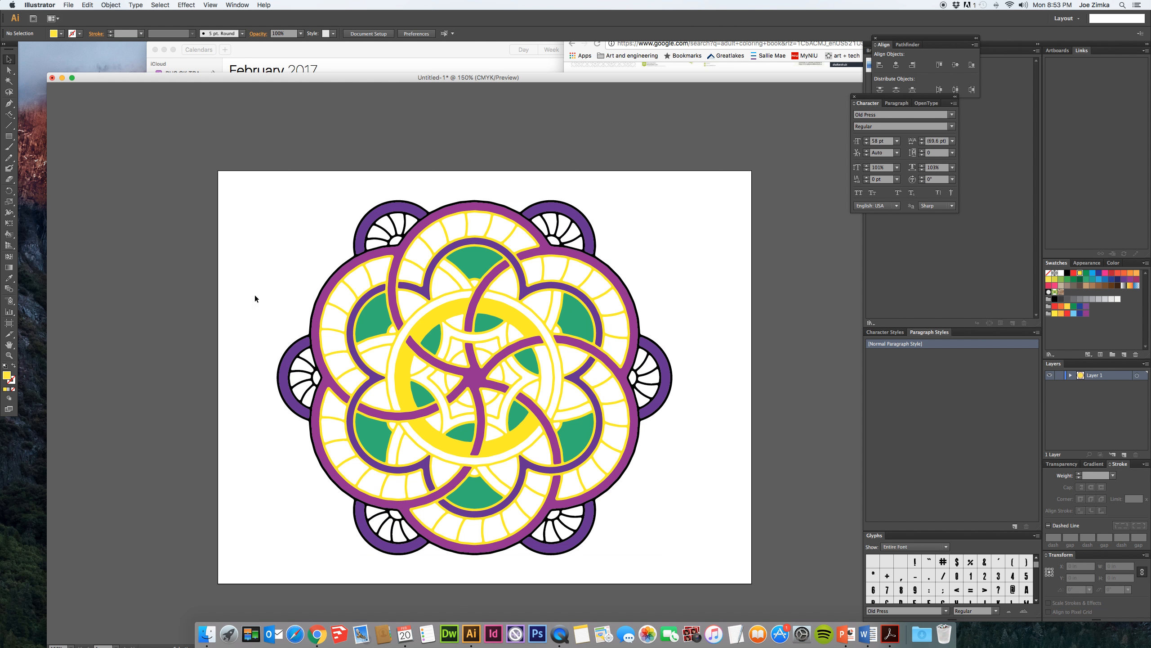
pyautogui.click(345, 318)
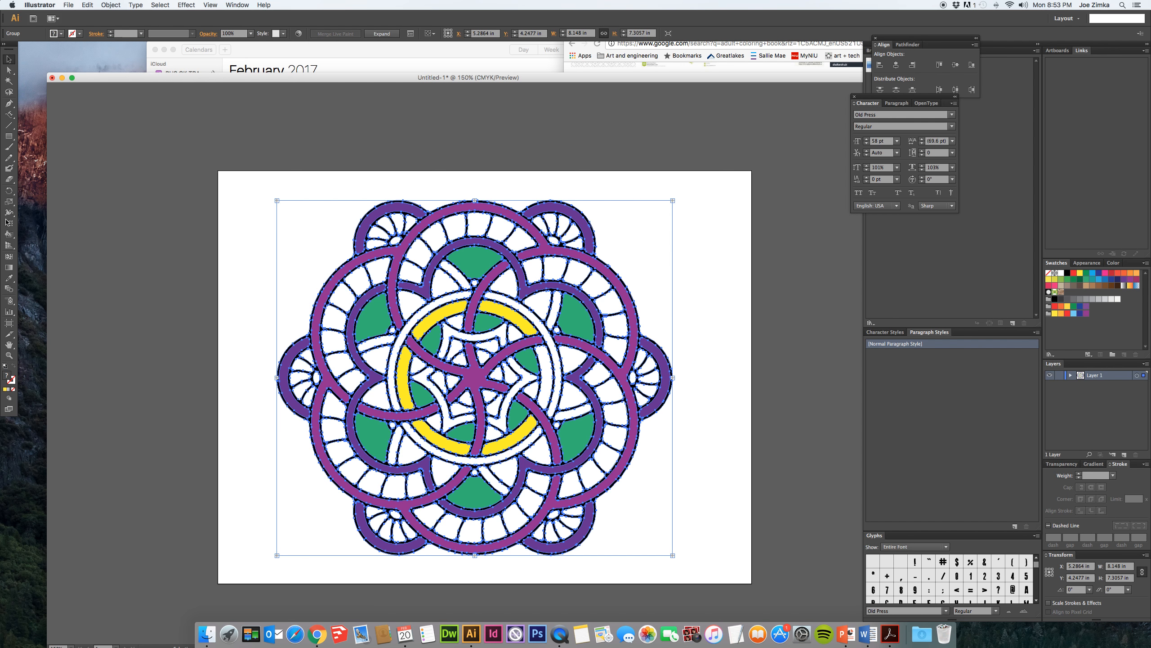
# - Reactivate the Live Paint Bucket and fill alternate cells in the left, lower-left and bottom outer bands with yellow
pyautogui.click(9, 234)
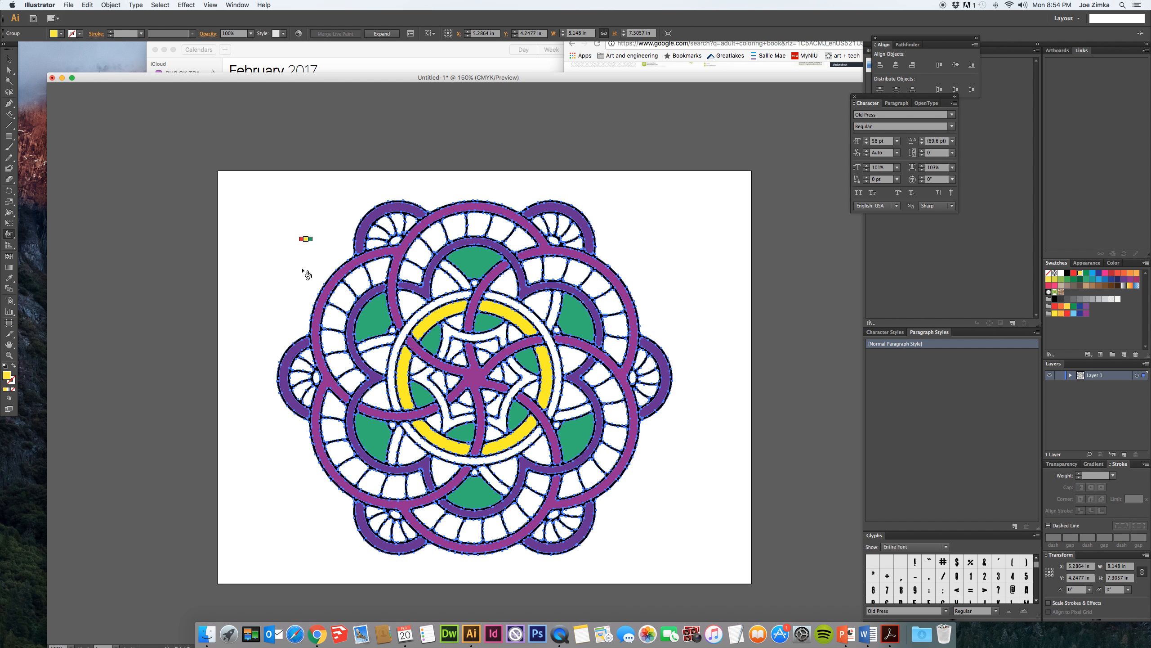
pyautogui.click(380, 275)
pyautogui.click(348, 298)
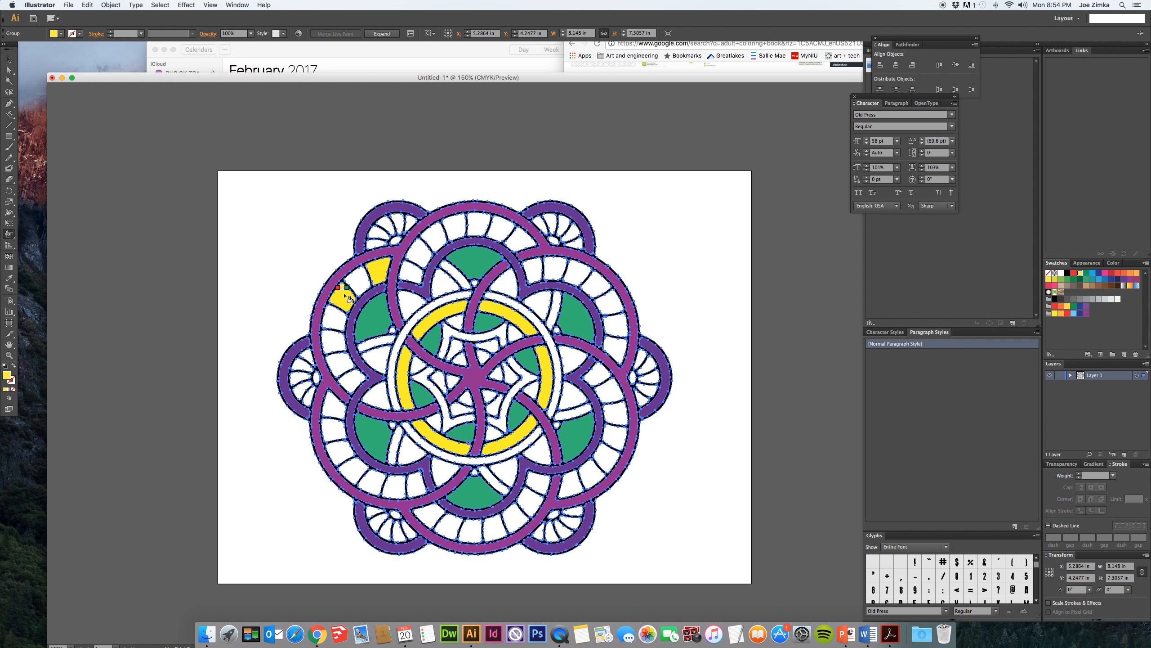
pyautogui.click(334, 341)
pyautogui.click(352, 380)
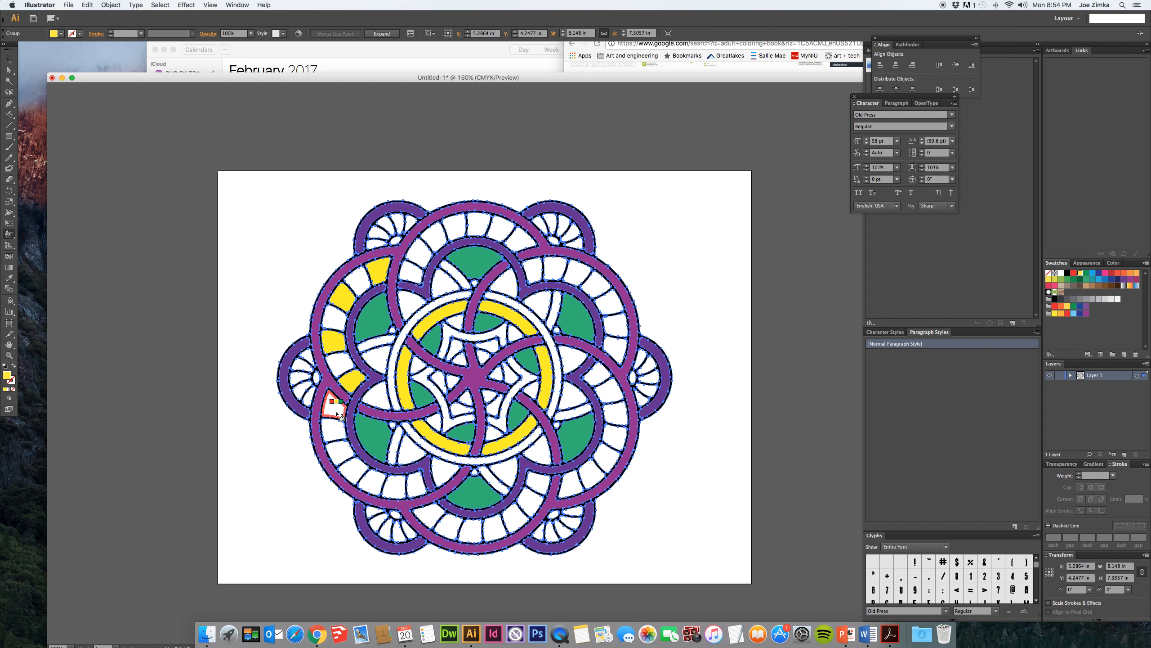
pyautogui.click(335, 429)
pyautogui.click(352, 470)
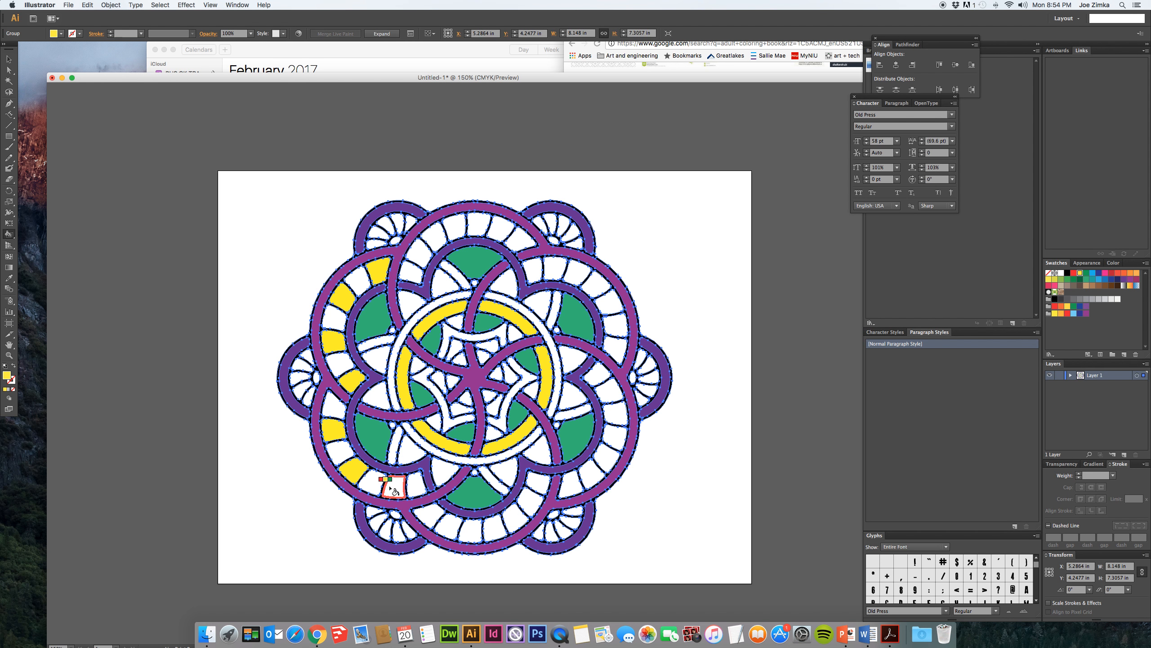
pyautogui.click(393, 488)
pyautogui.click(447, 525)
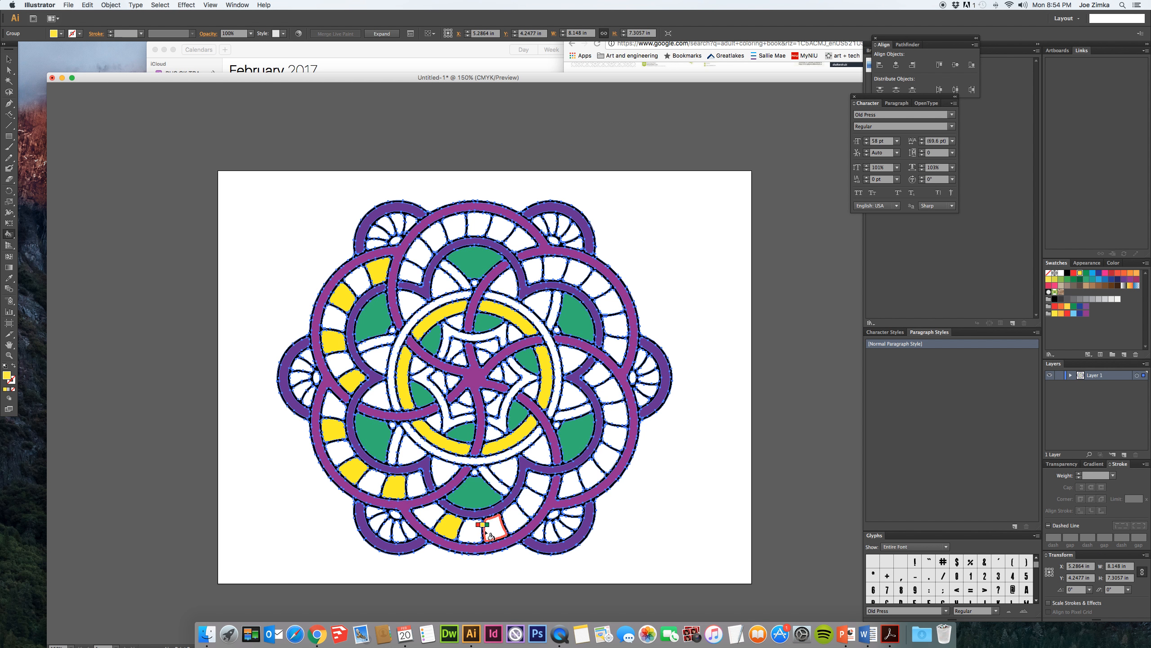
pyautogui.click(492, 534)
pyautogui.click(530, 501)
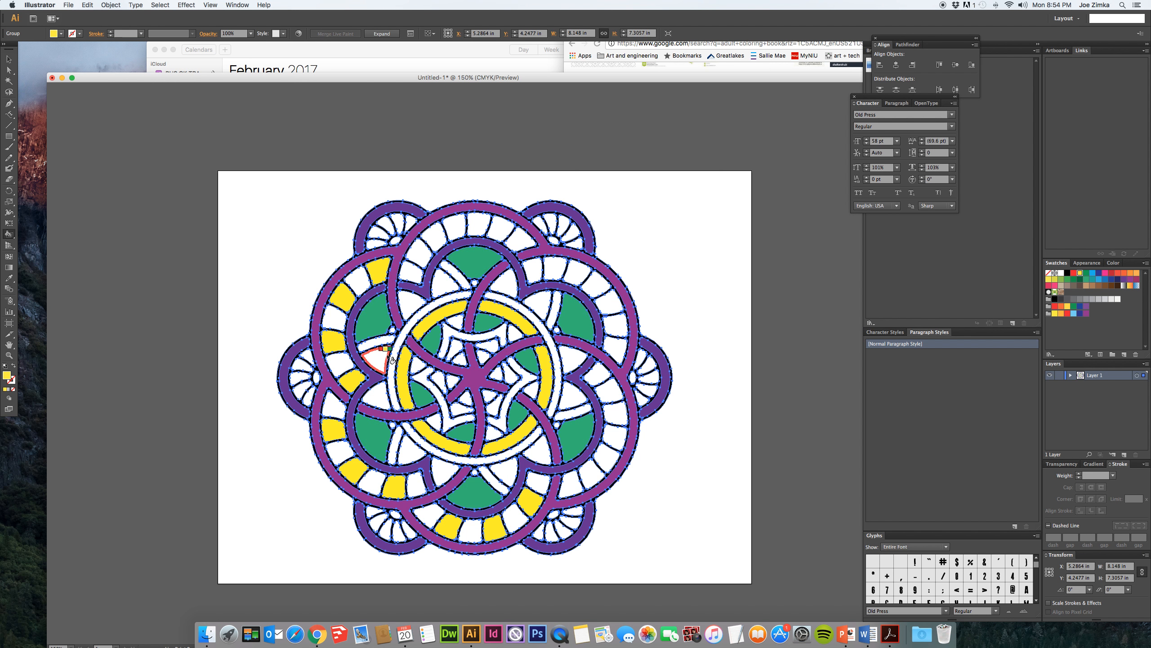
# - Select alternate cells in the top, upper-right and right outer bands with Direct Selection, fill them all with yellow and deselect
pyautogui.click(9, 70)
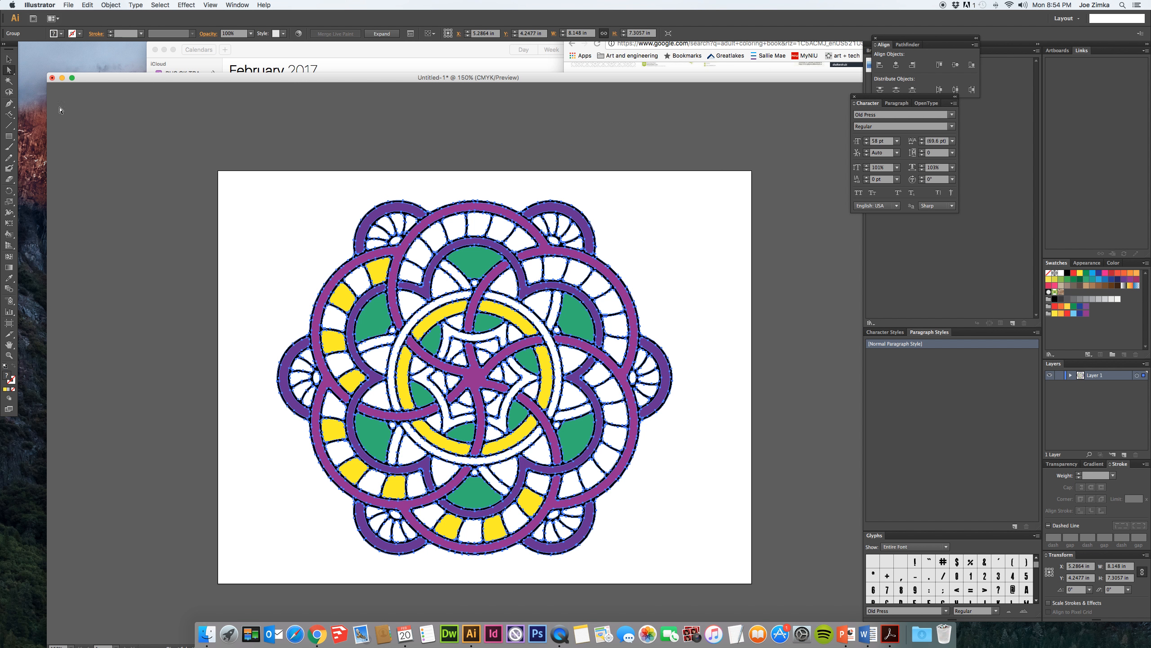
pyautogui.click(128, 159)
pyautogui.click(418, 252)
pyautogui.keyDown('shift'); pyautogui.click(453, 225); pyautogui.keyUp('shift')
pyautogui.keyDown('shift'); pyautogui.click(495, 231); pyautogui.keyUp('shift')
pyautogui.keyDown('shift'); pyautogui.click(543, 266); pyautogui.keyUp('shift')
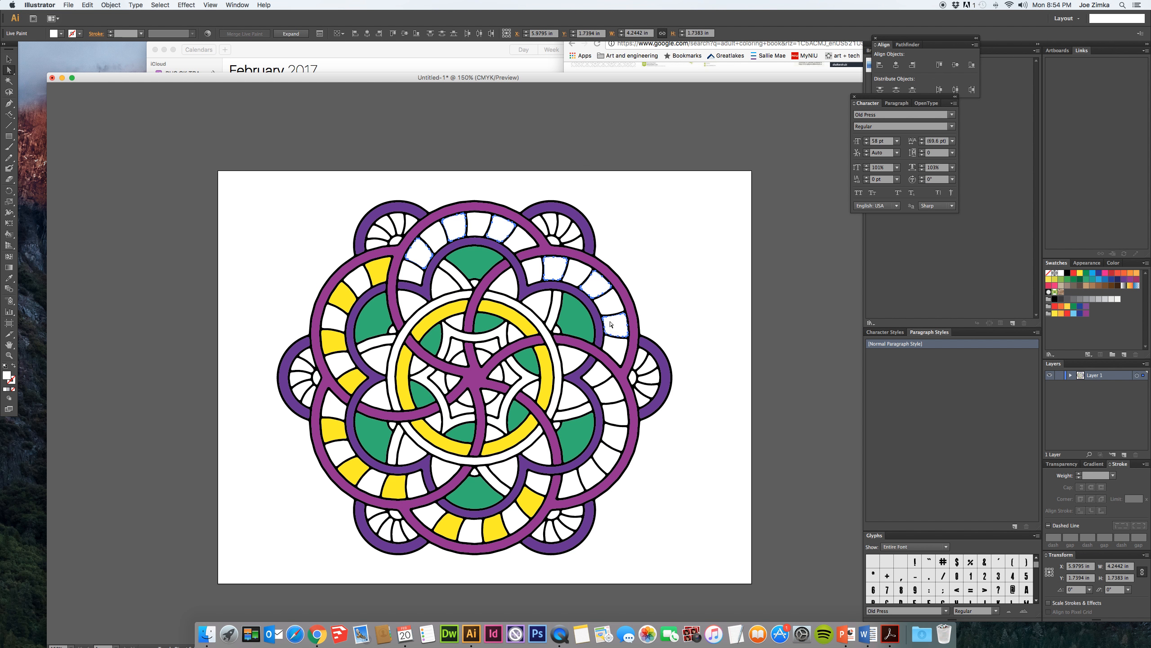
pyautogui.keyDown('shift'); pyautogui.click(609, 392); pyautogui.keyUp('shift')
pyautogui.keyDown('shift'); pyautogui.click(609, 441); pyautogui.keyUp('shift')
pyautogui.keyDown('shift'); pyautogui.click(591, 476); pyautogui.keyUp('shift')
pyautogui.click(1080, 274)
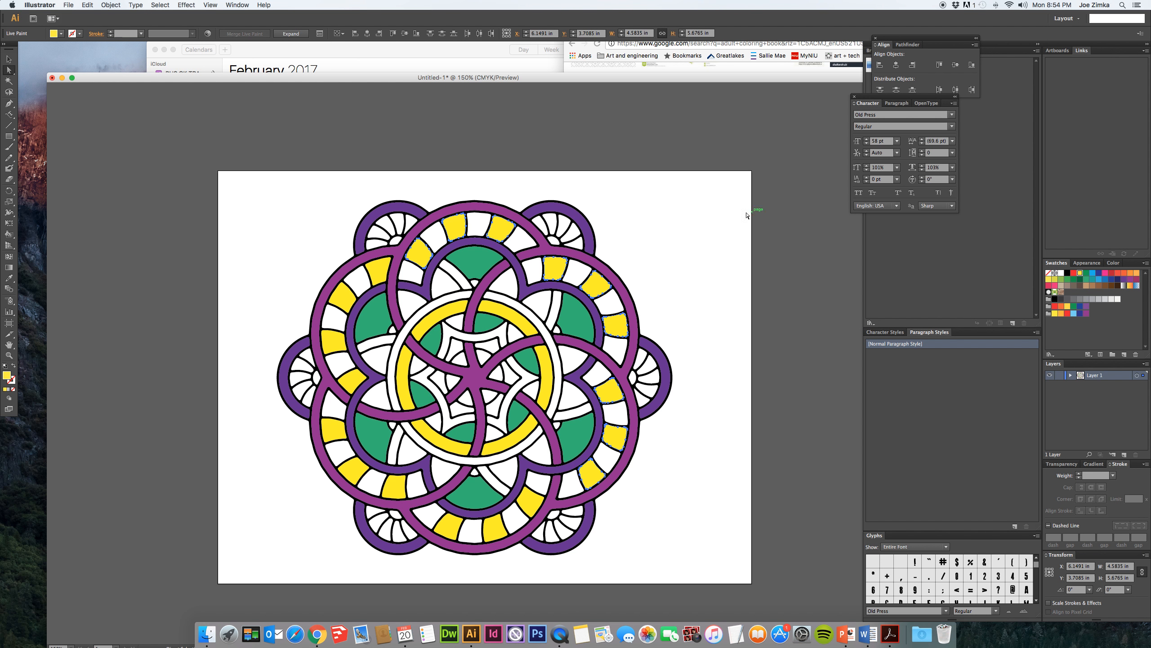
pyautogui.click(720, 218)
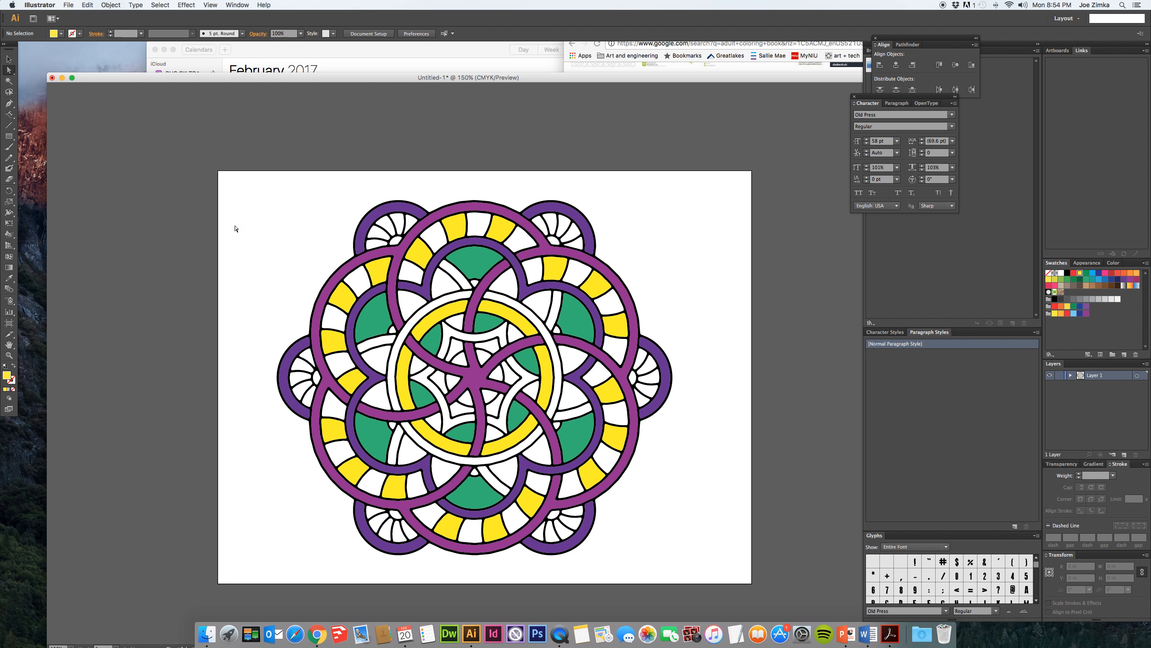
# - Select the whole mandala, make light blue the Live Paint Bucket color and fill the central ring's outer band
pyautogui.moveTo(247, 197); pyautogui.dragTo(728, 576)
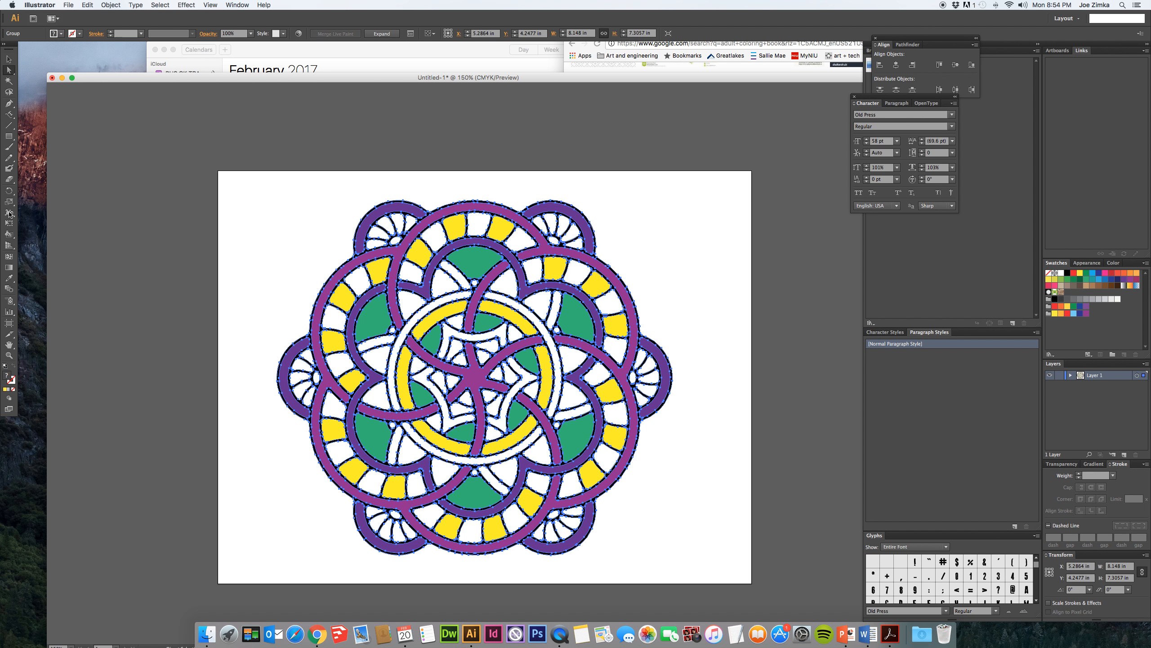
pyautogui.click(9, 232)
pyautogui.click(1094, 274)
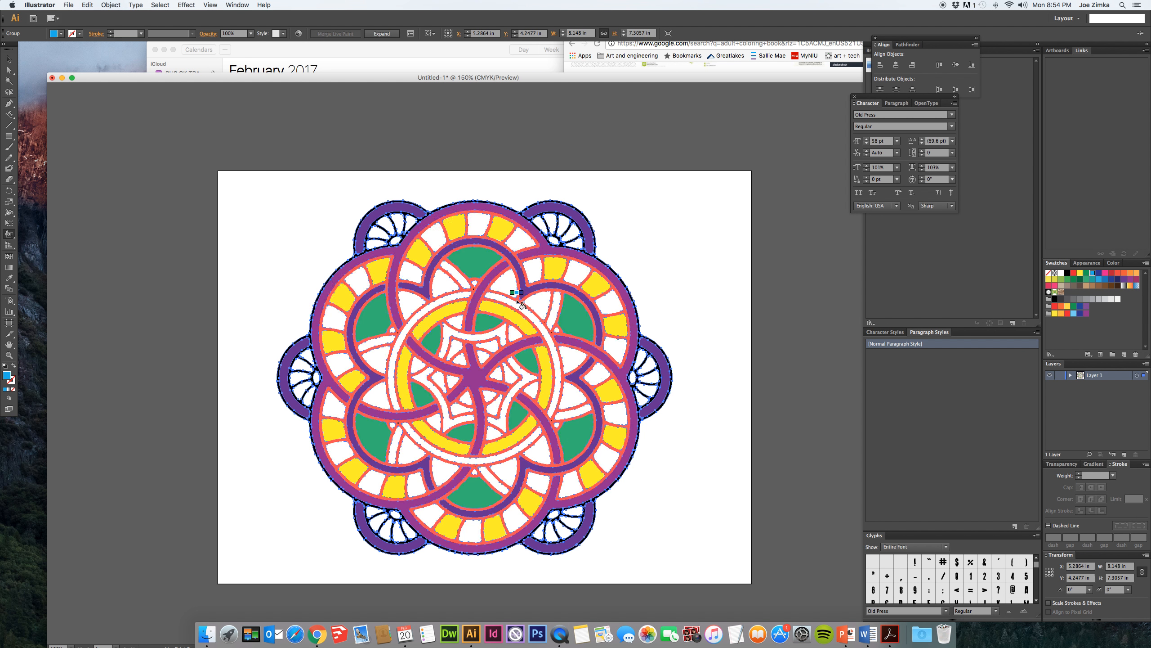
pyautogui.click(514, 304)
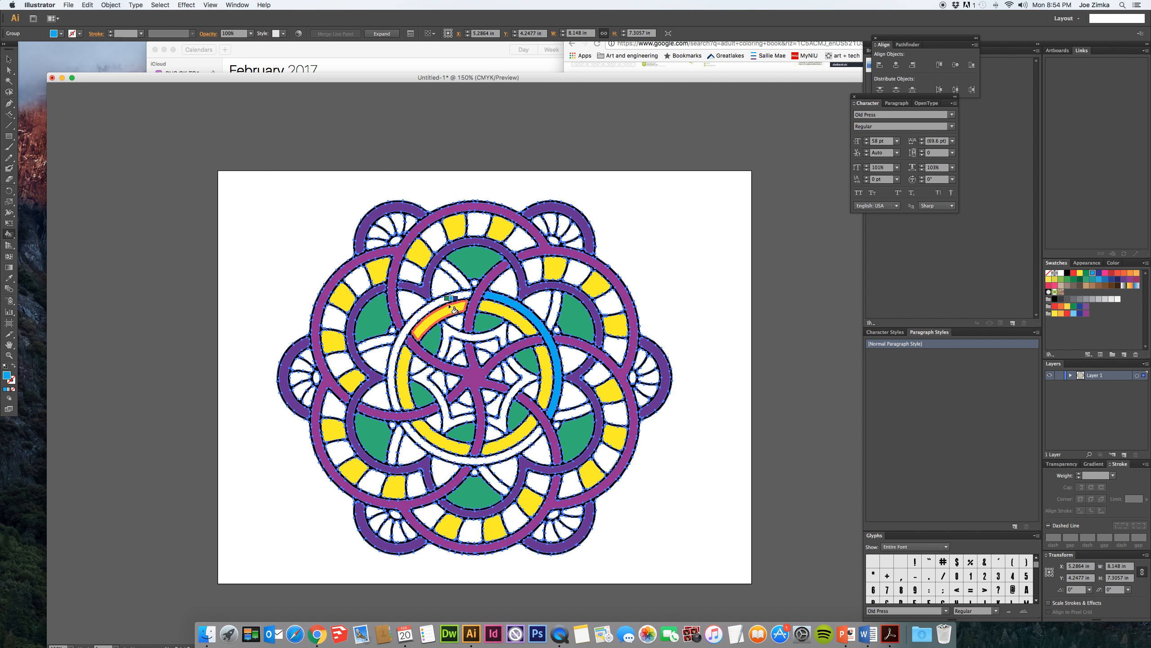
pyautogui.click(444, 305)
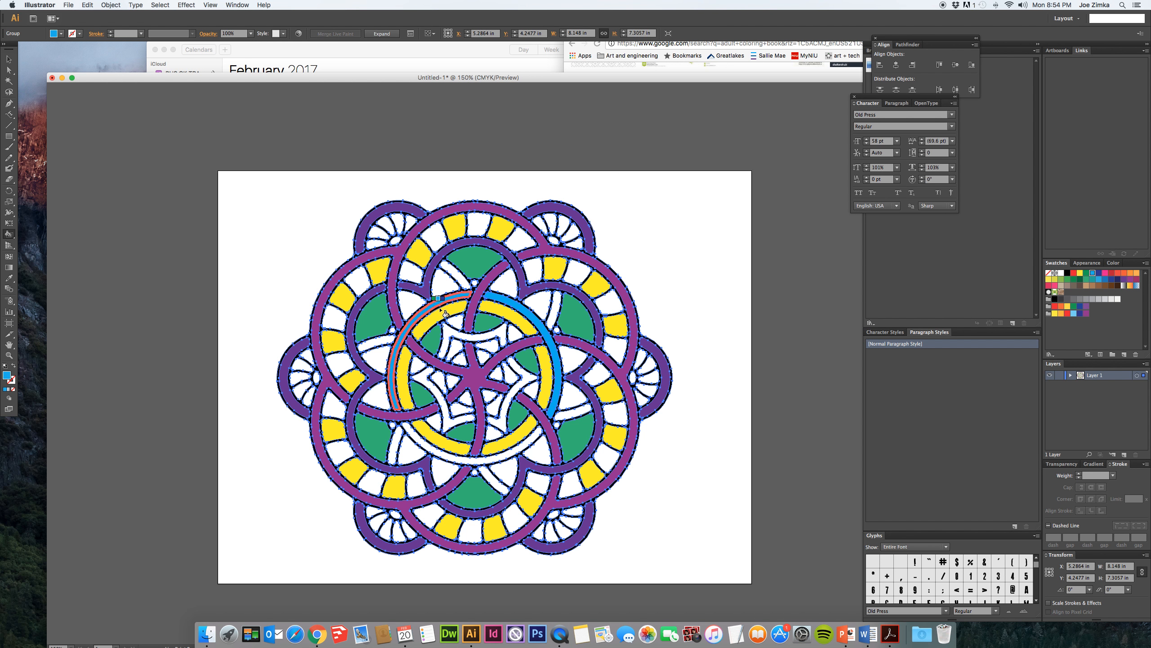
pyautogui.click(440, 454)
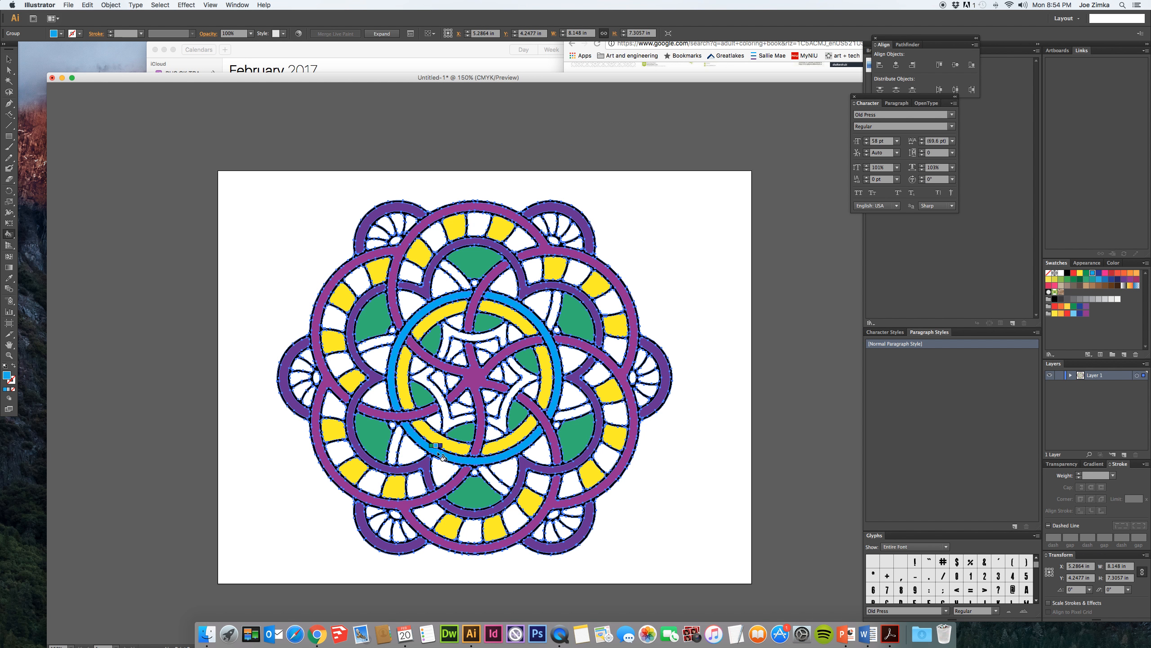
# - Fill the star-shaped band inside the central ring and the curved strips just outside the ring with light blue
pyautogui.click(529, 379)
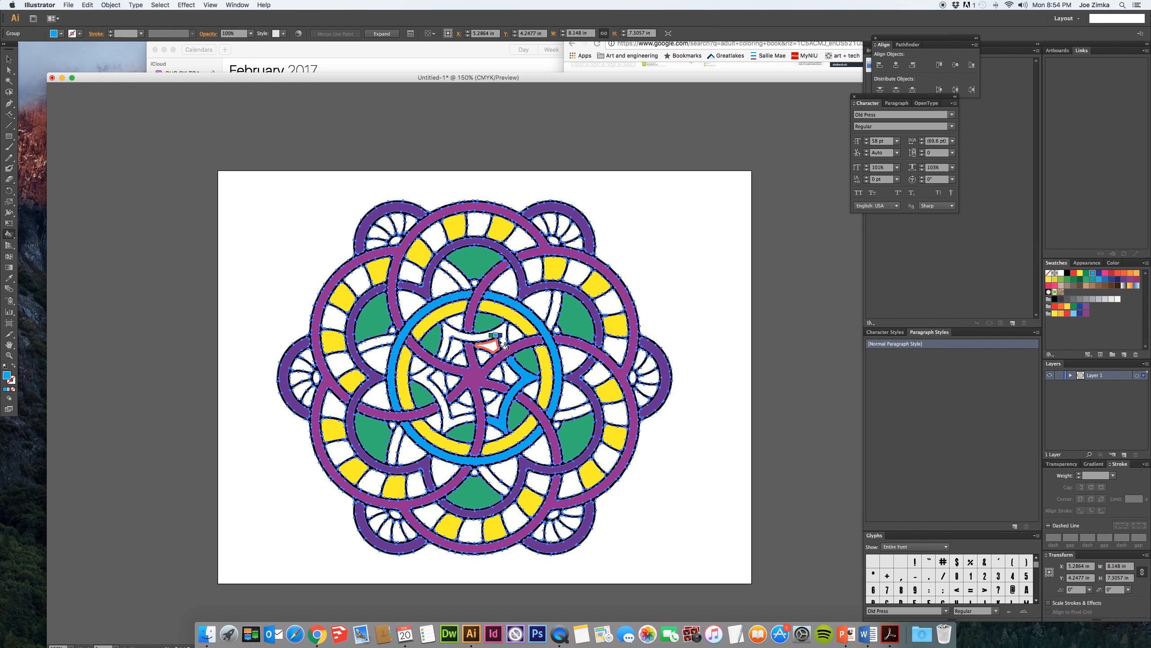
pyautogui.click(502, 340)
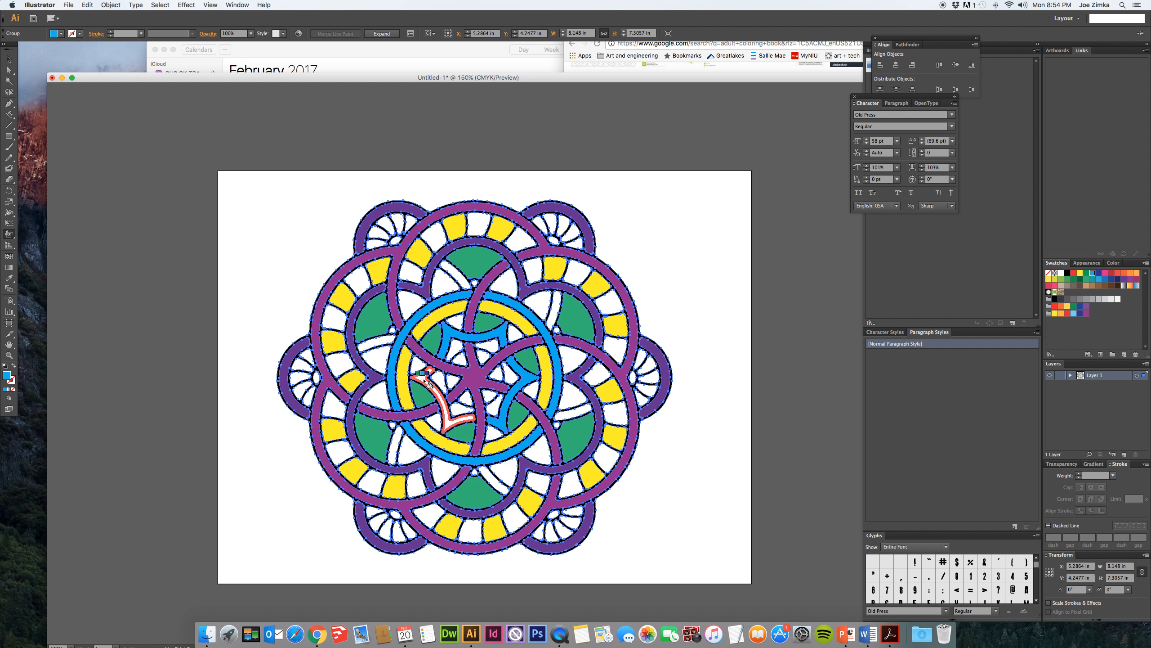
pyautogui.click(422, 376)
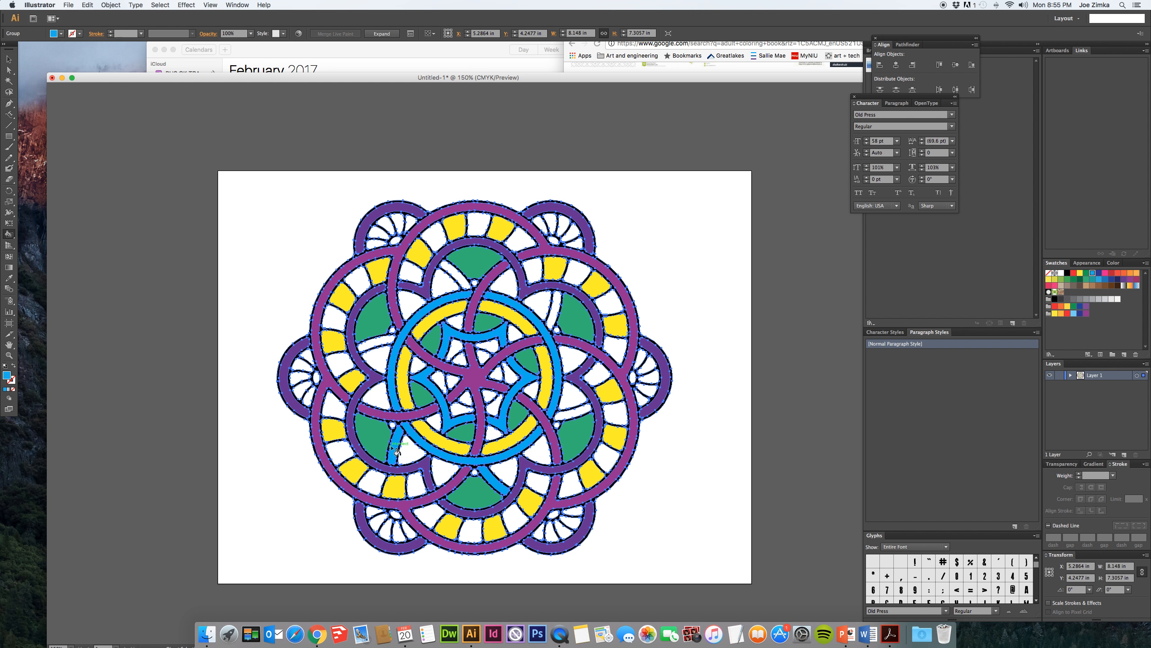
pyautogui.click(397, 444)
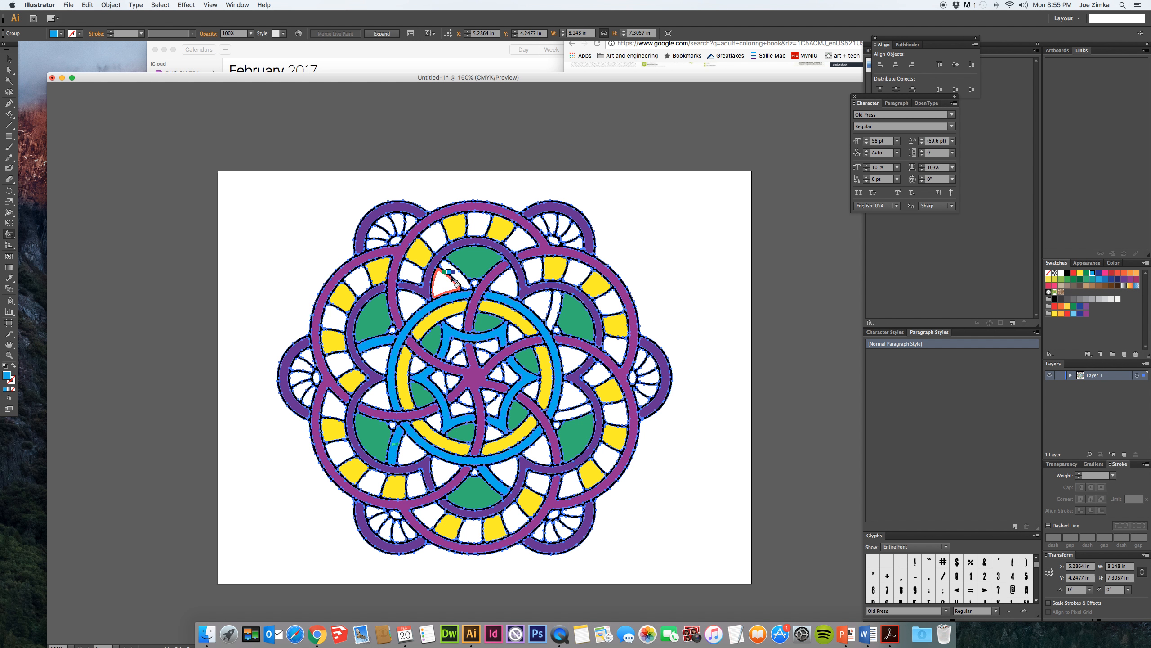
pyautogui.click(506, 286)
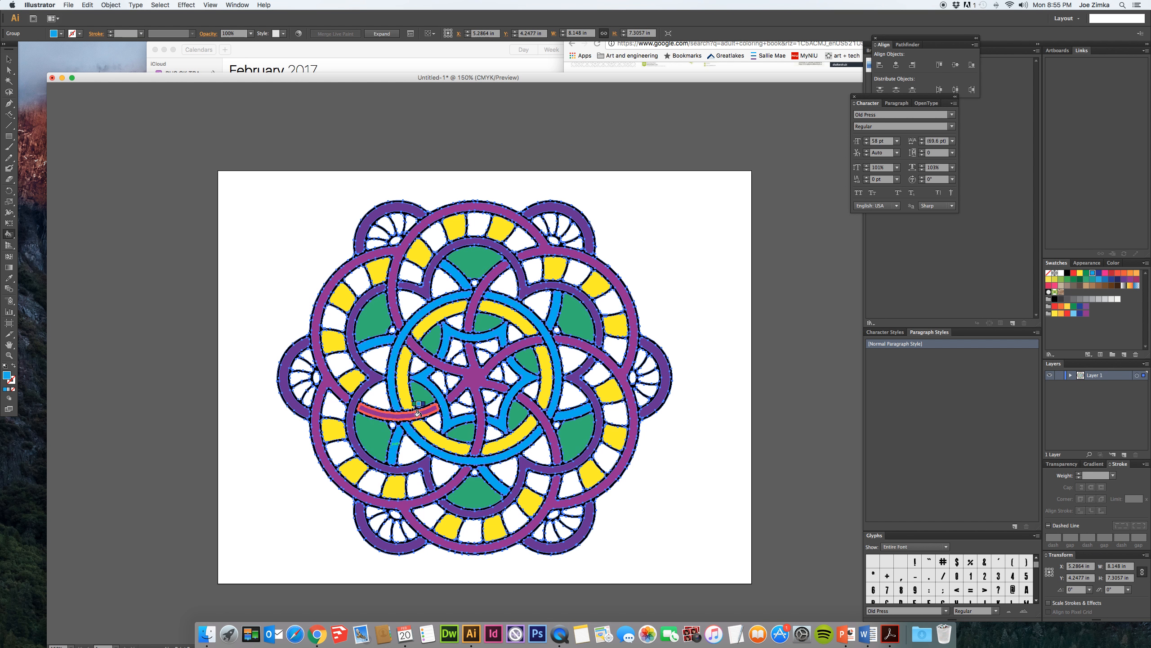
# - Fill alternate wedges of the lower-left, left and upper-left outer lobes with light blue
pyautogui.click(411, 533)
pyautogui.click(387, 530)
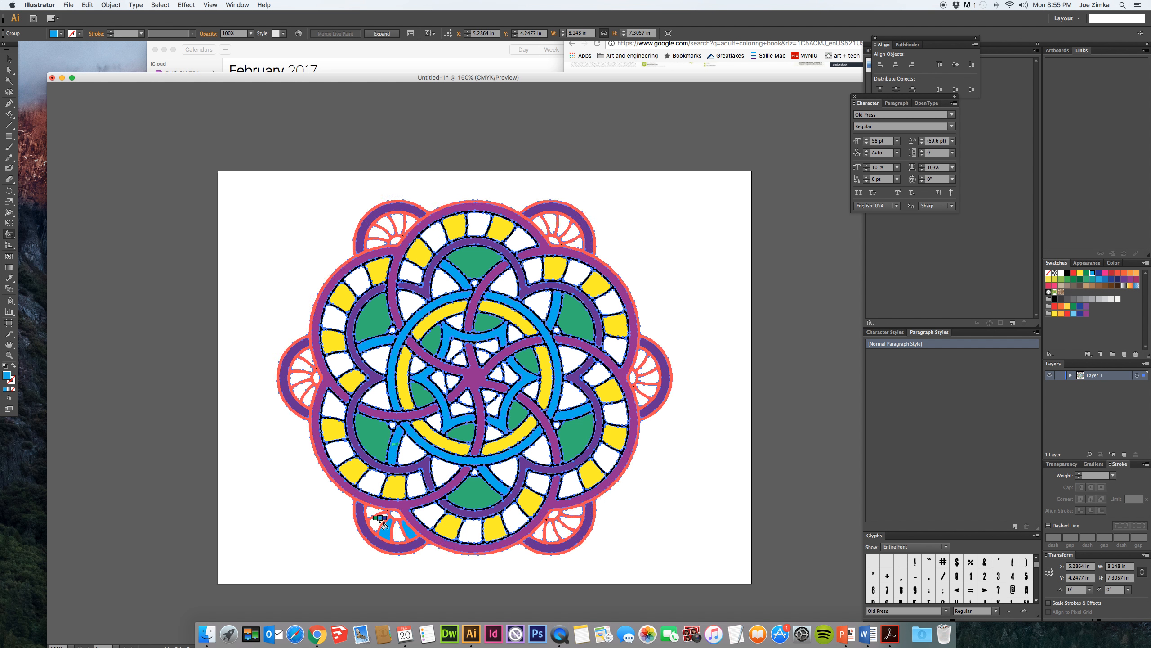
pyautogui.click(374, 511)
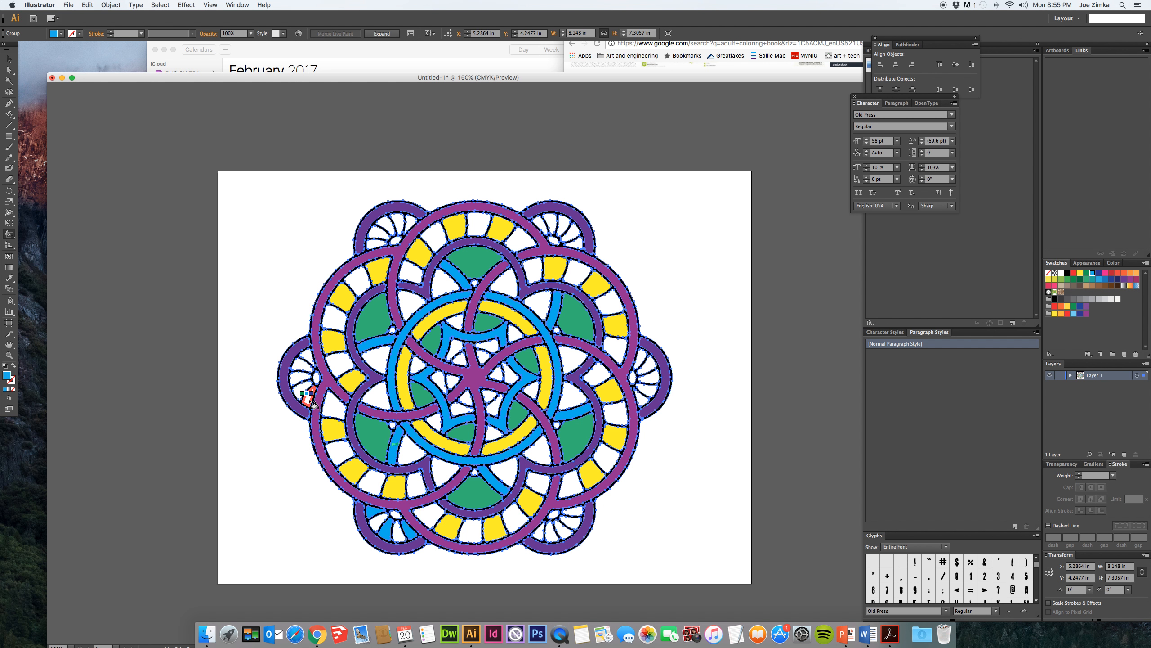
pyautogui.click(299, 378)
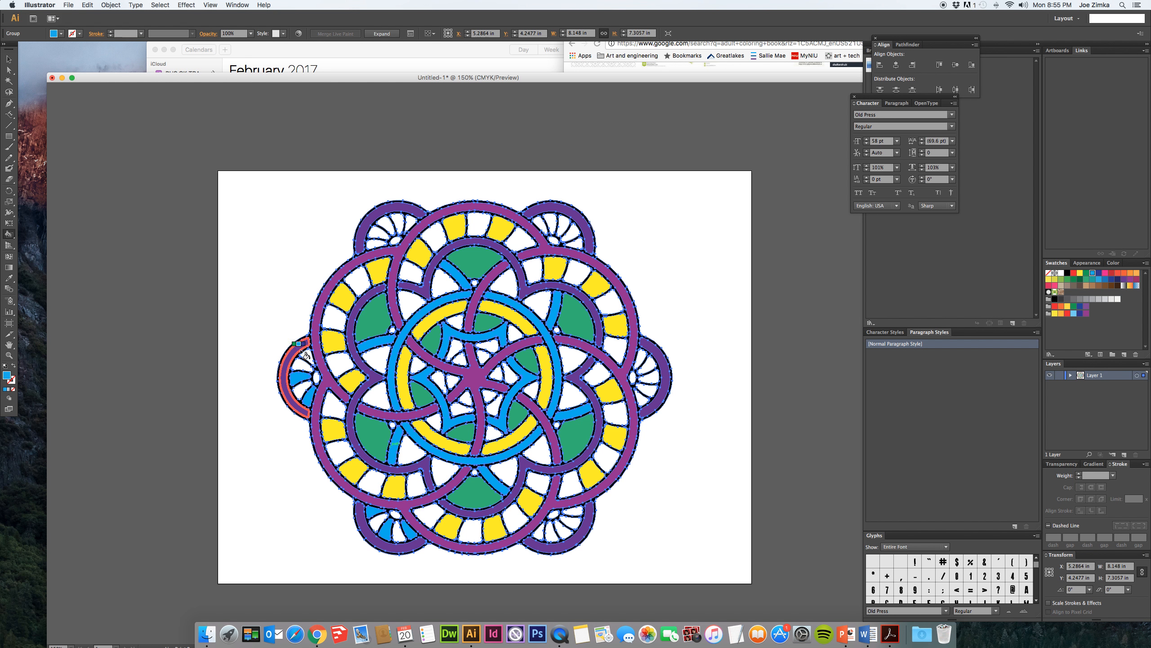
pyautogui.click(306, 355)
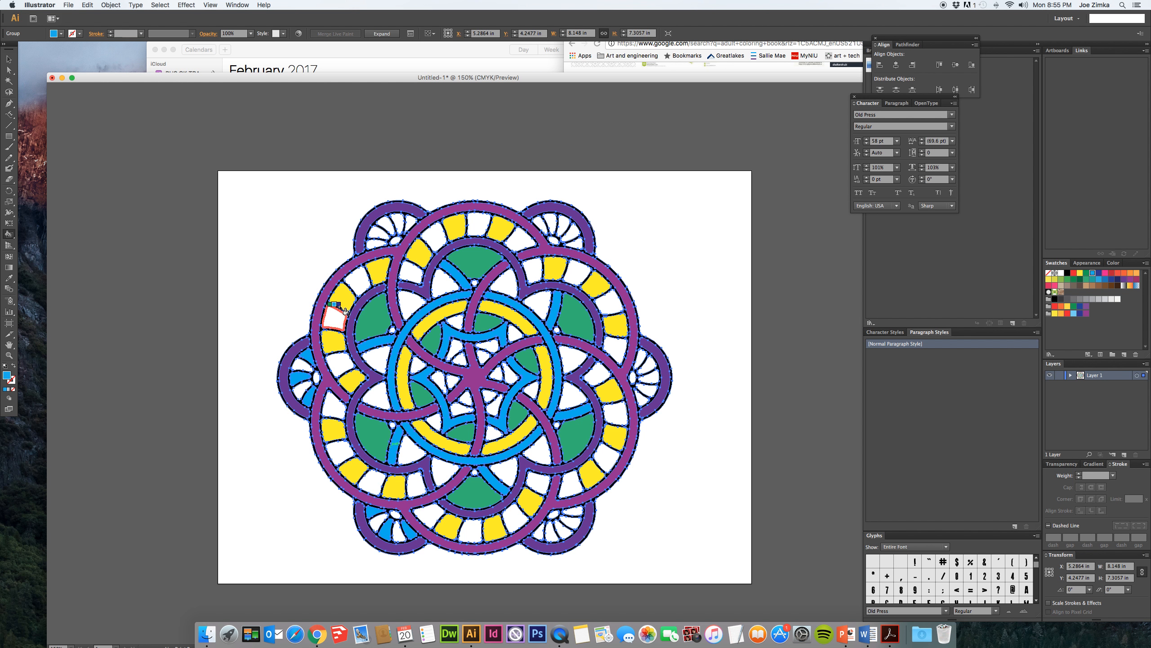
pyautogui.click(378, 245)
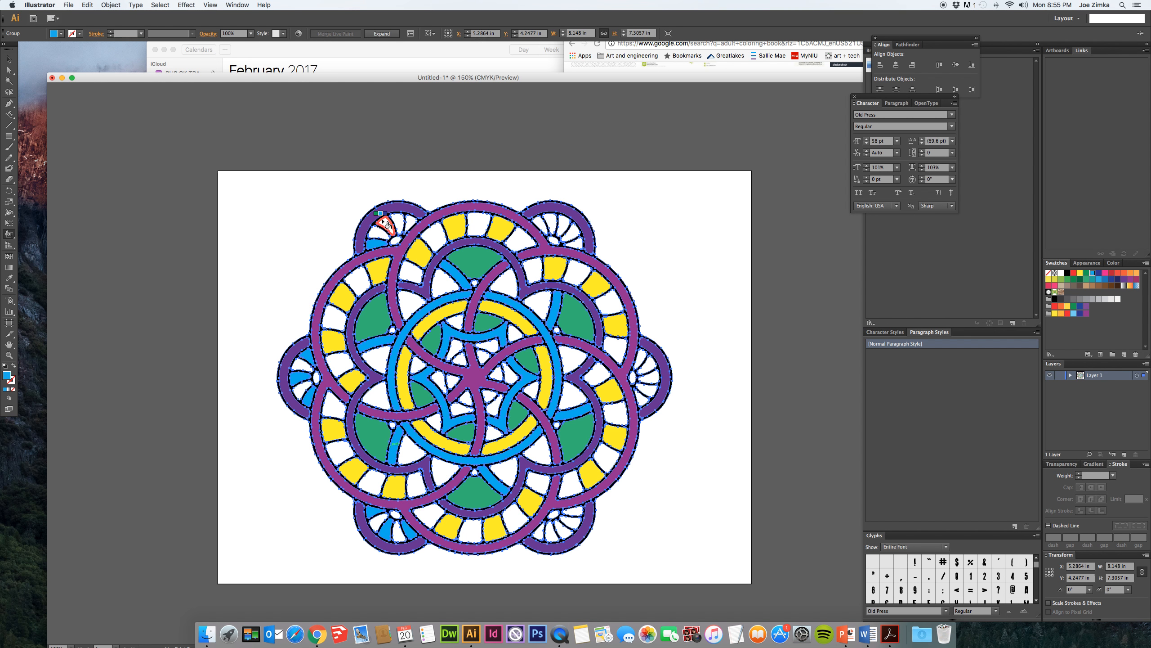
pyautogui.click(385, 223)
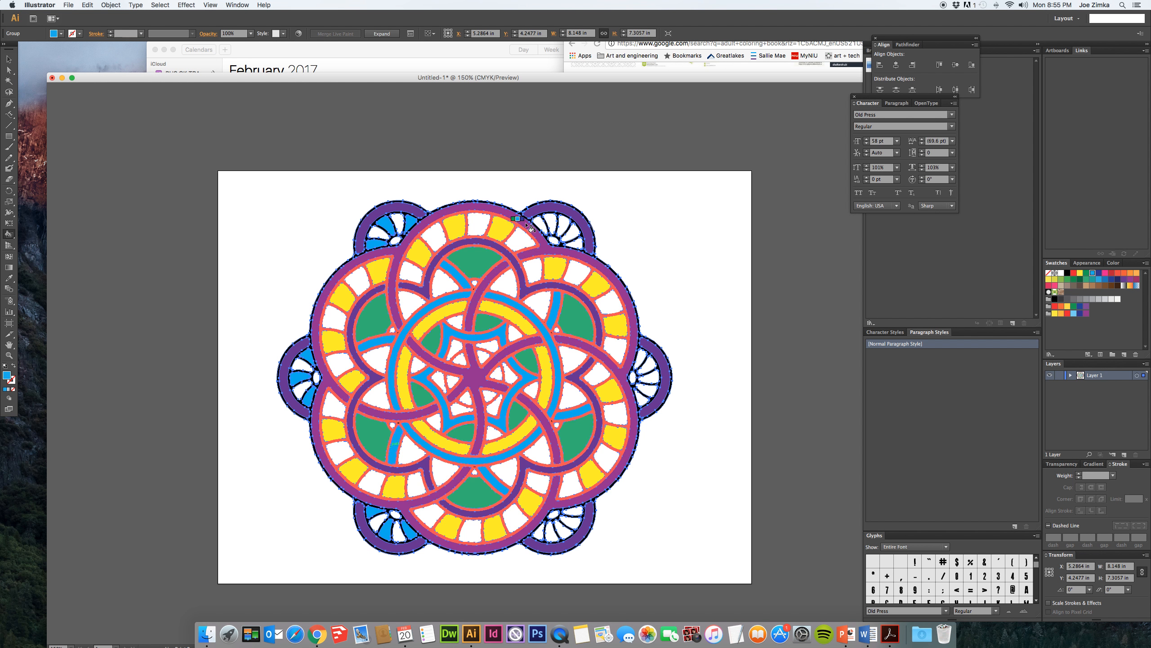
# - Fill alternate wedges of the upper-right, right and lower-right outer lobes with light blue and deselect the artwork
pyautogui.click(542, 225)
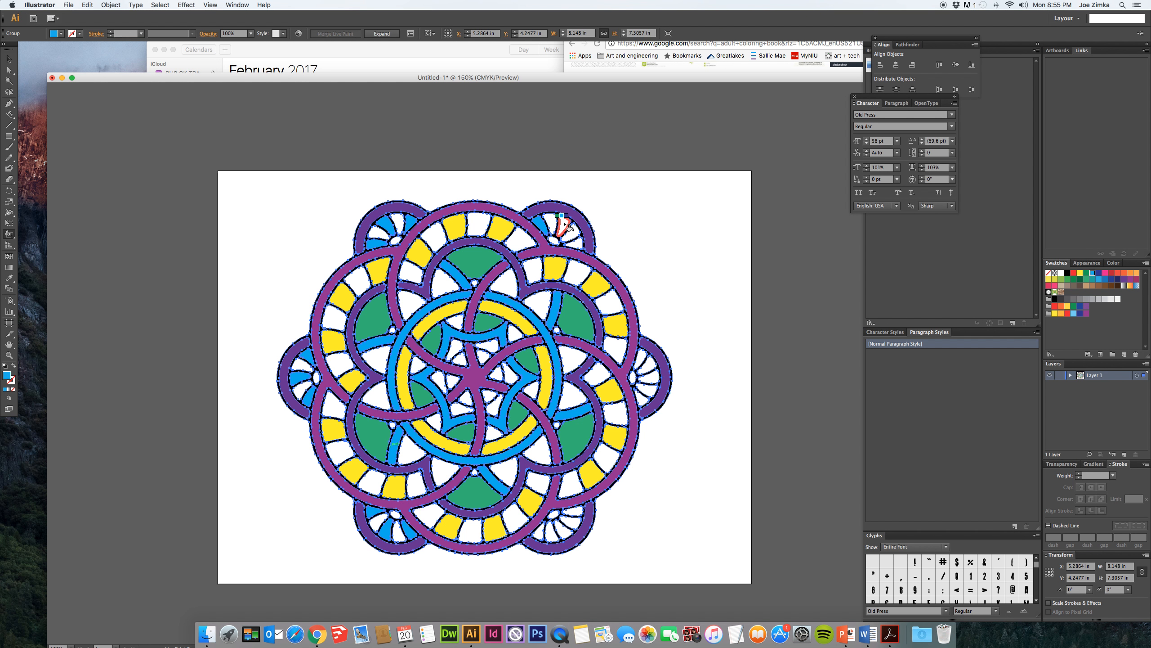
pyautogui.click(565, 226)
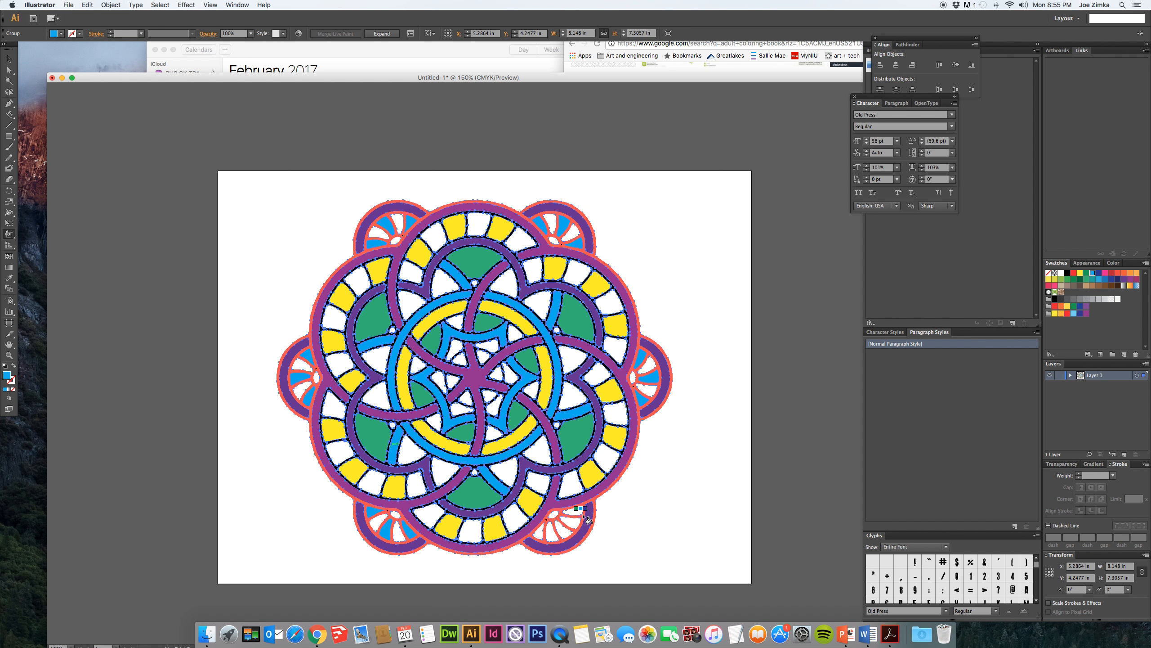
pyautogui.click(564, 532)
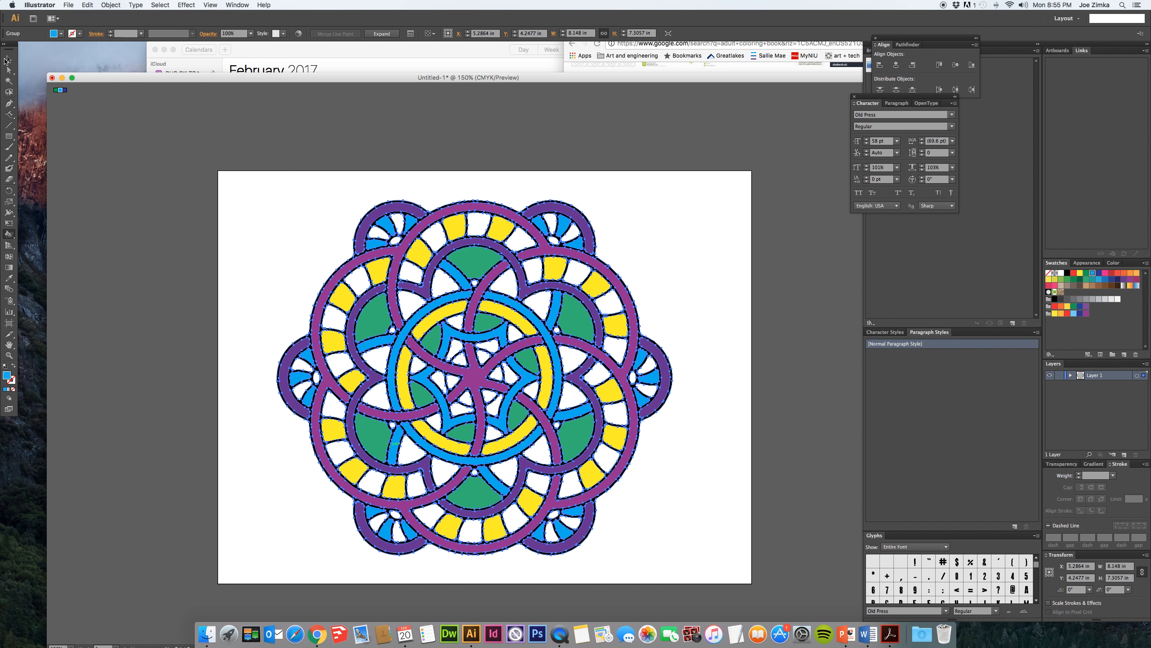
pyautogui.click(8, 59)
pyautogui.click(210, 203)
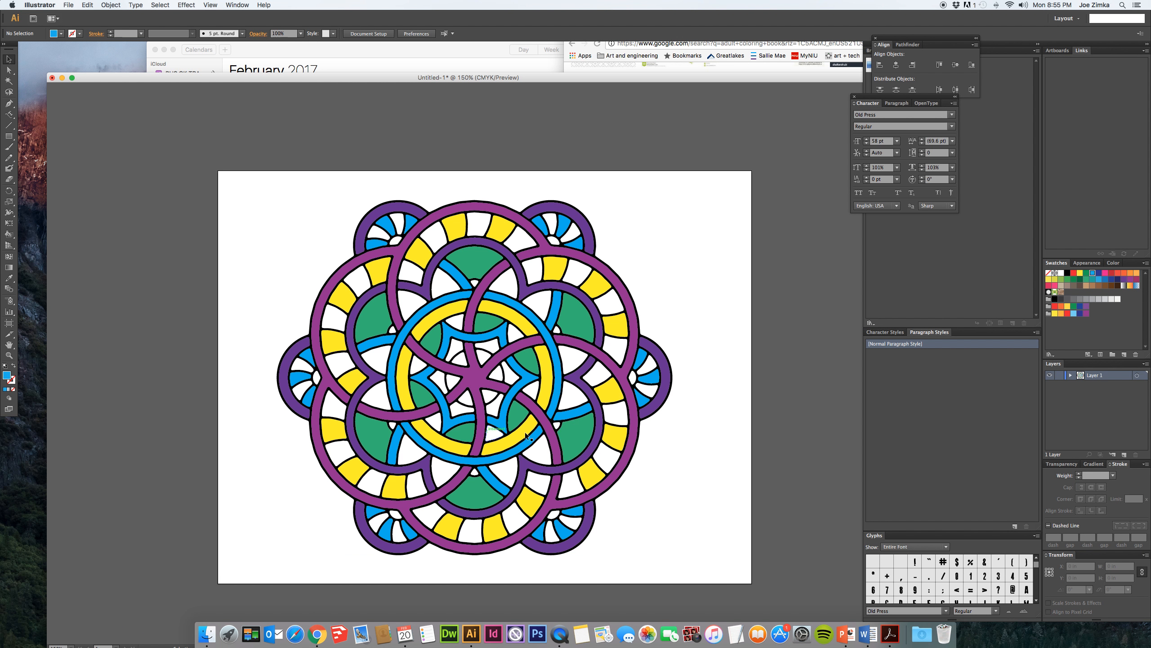